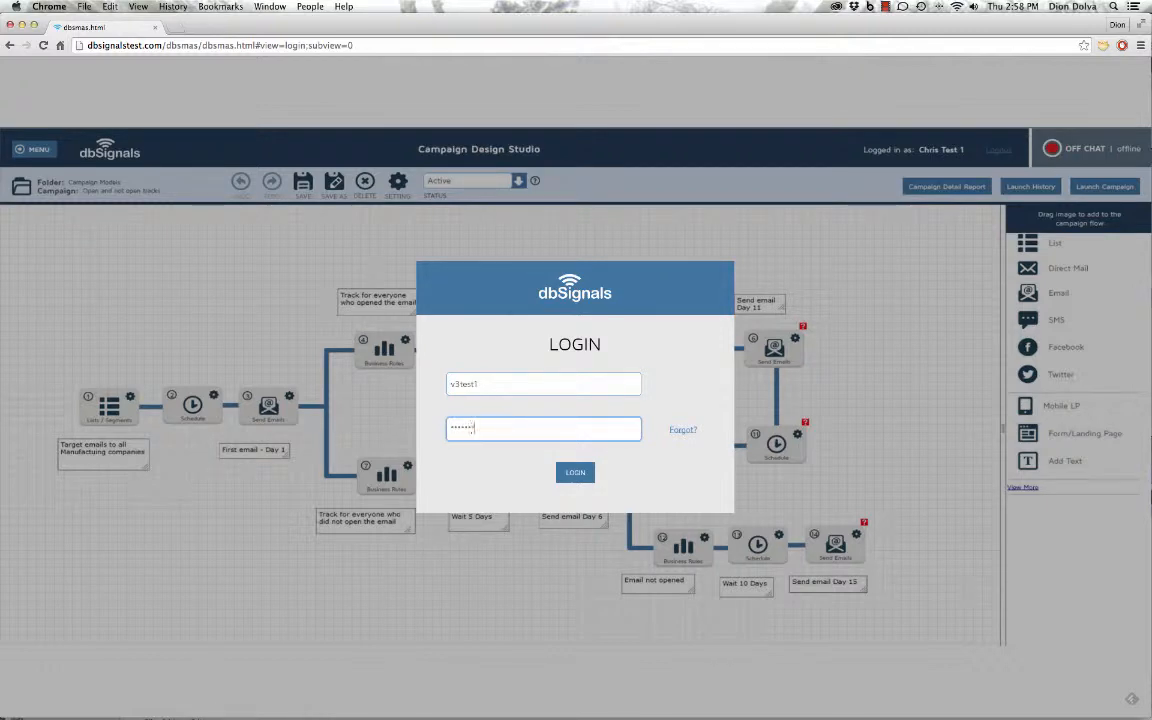
Sign in with the entered credentials and open the main navigation menu
click(576, 472)
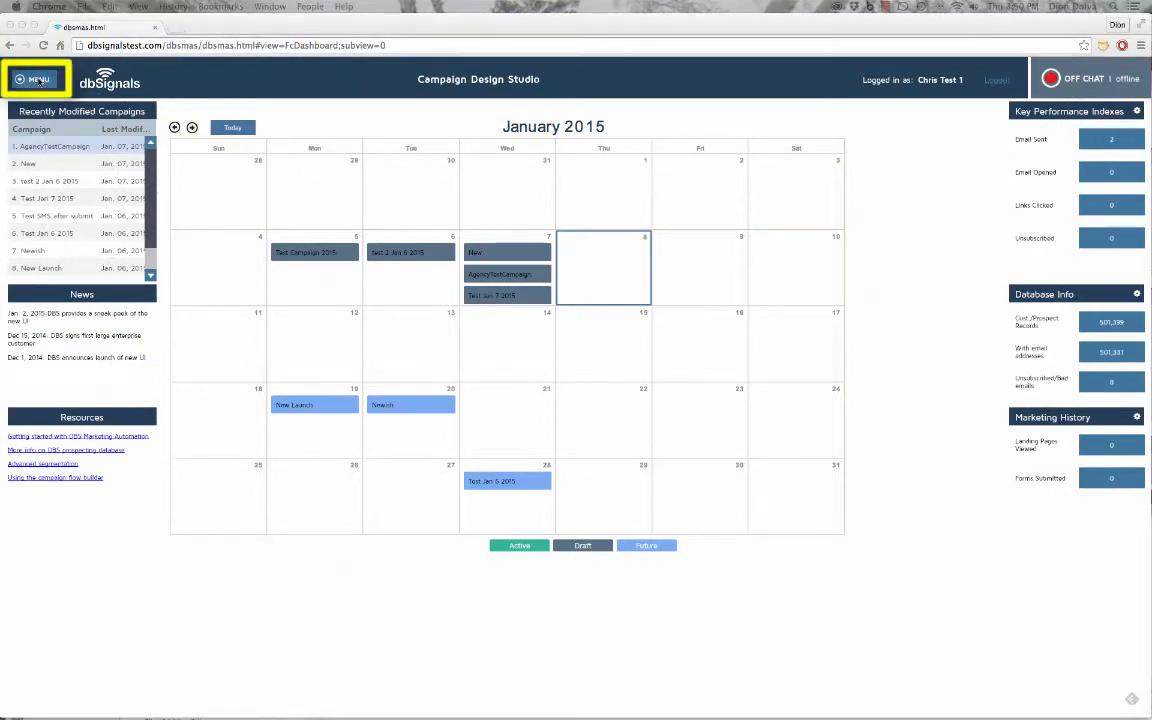
click(22, 80)
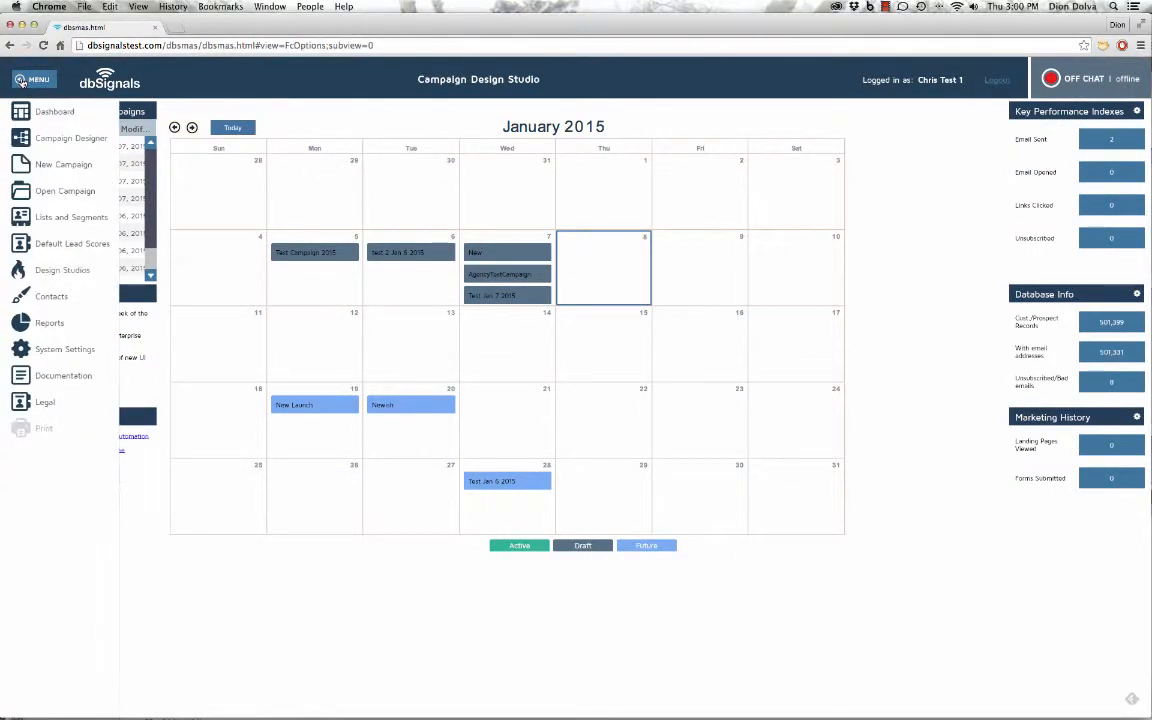
Create a new email campaign based on the Simple Email Campaign template
click(66, 164)
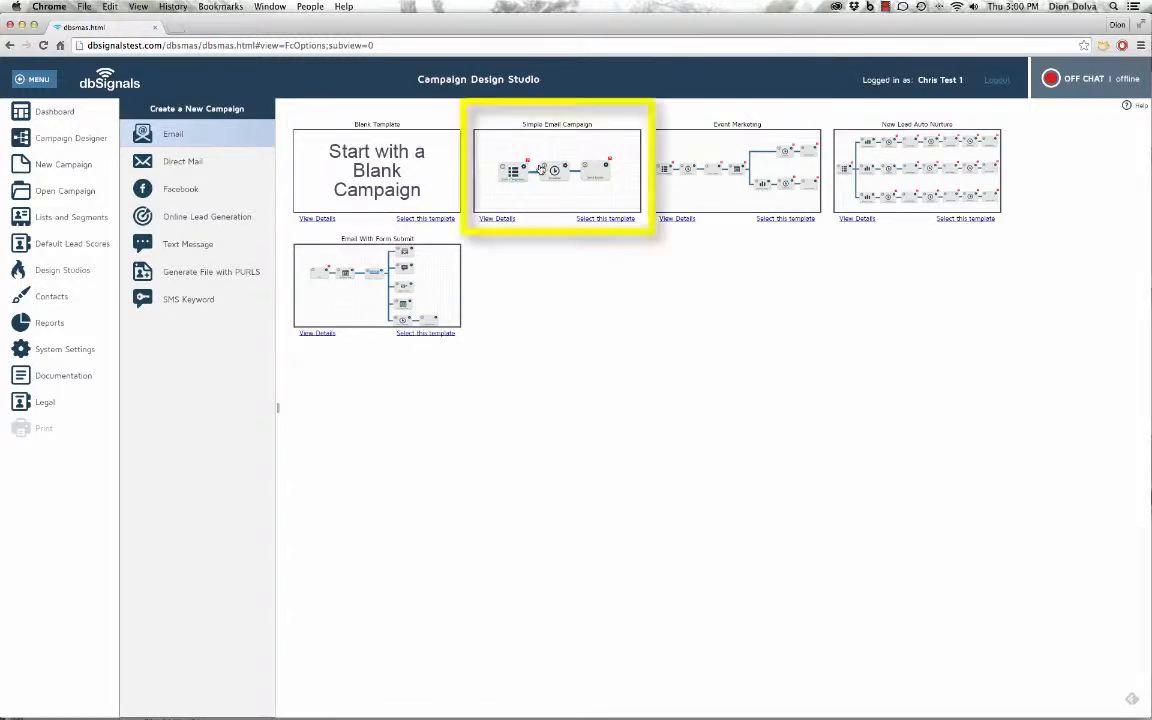
click(563, 145)
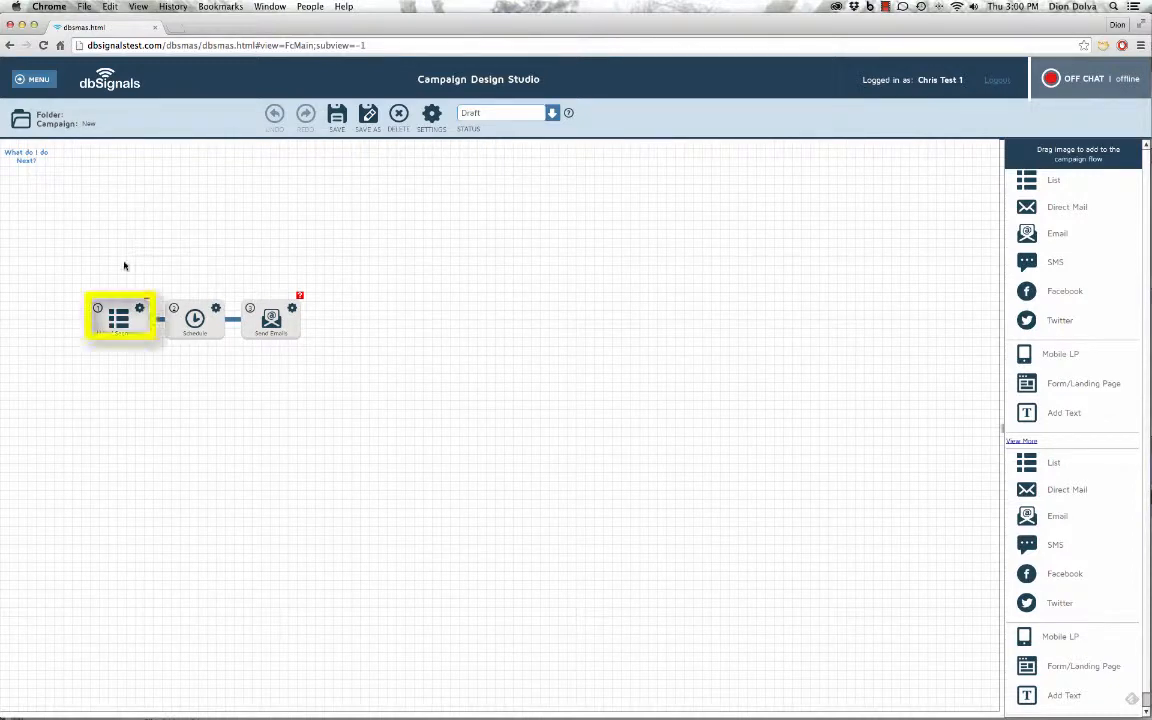
Point the Lists node at the 'Golfers in AZ-CO-CA spent more than 1500' segment (29,259 contacts)
click(172, 472)
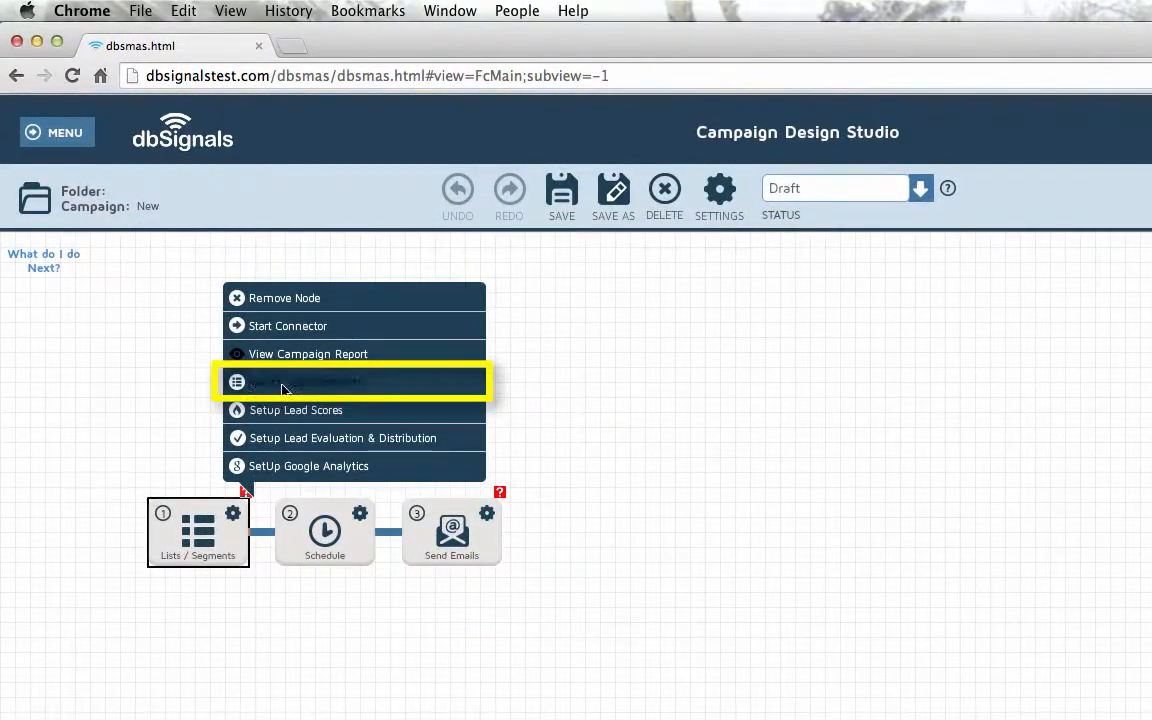
click(283, 386)
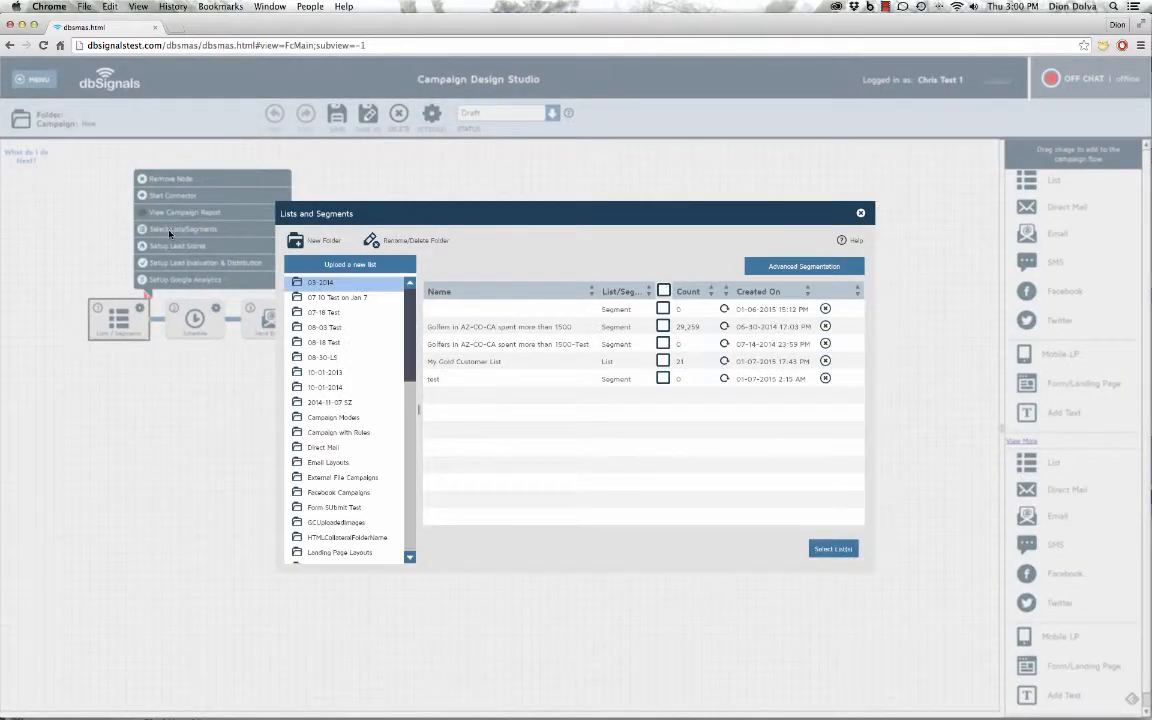
click(663, 327)
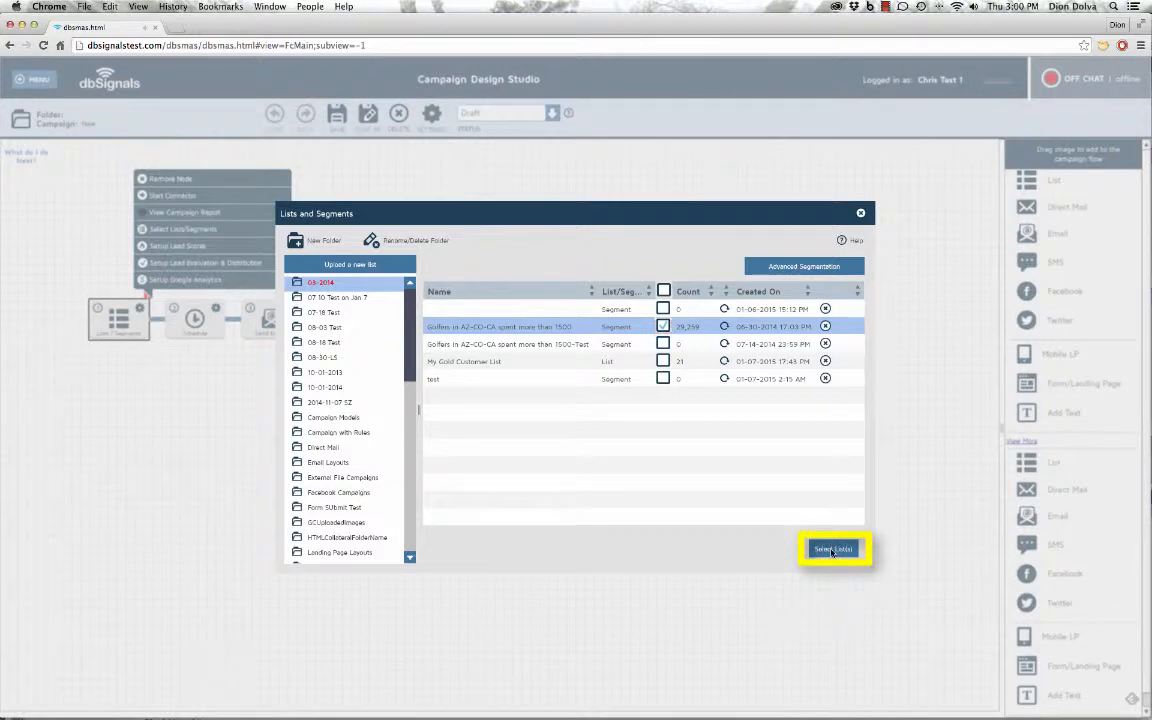
click(831, 550)
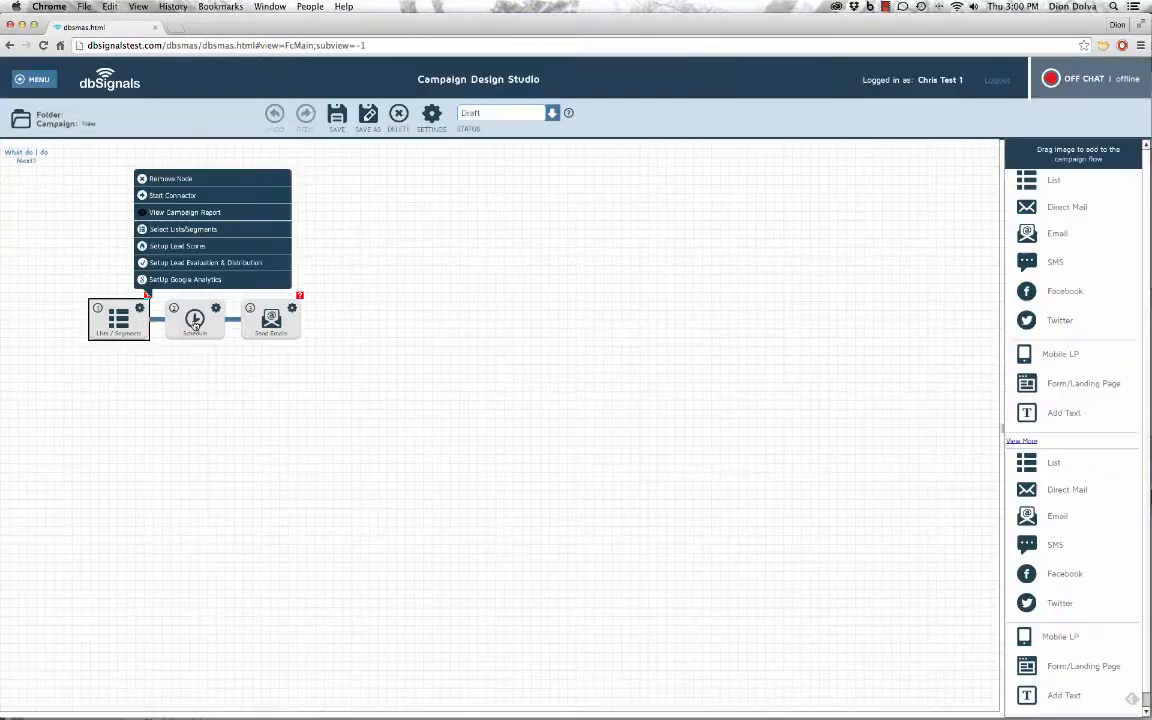
Turn on an automated launch on the specific date 03/01/2015
click(195, 318)
click(239, 283)
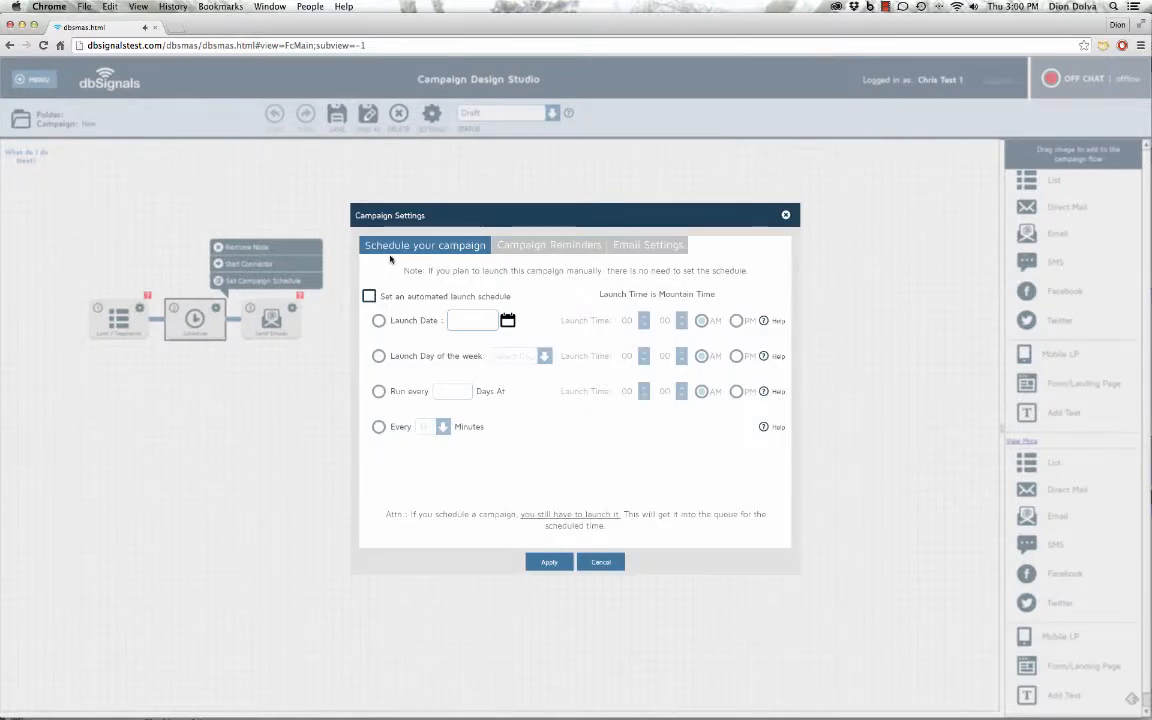
click(369, 296)
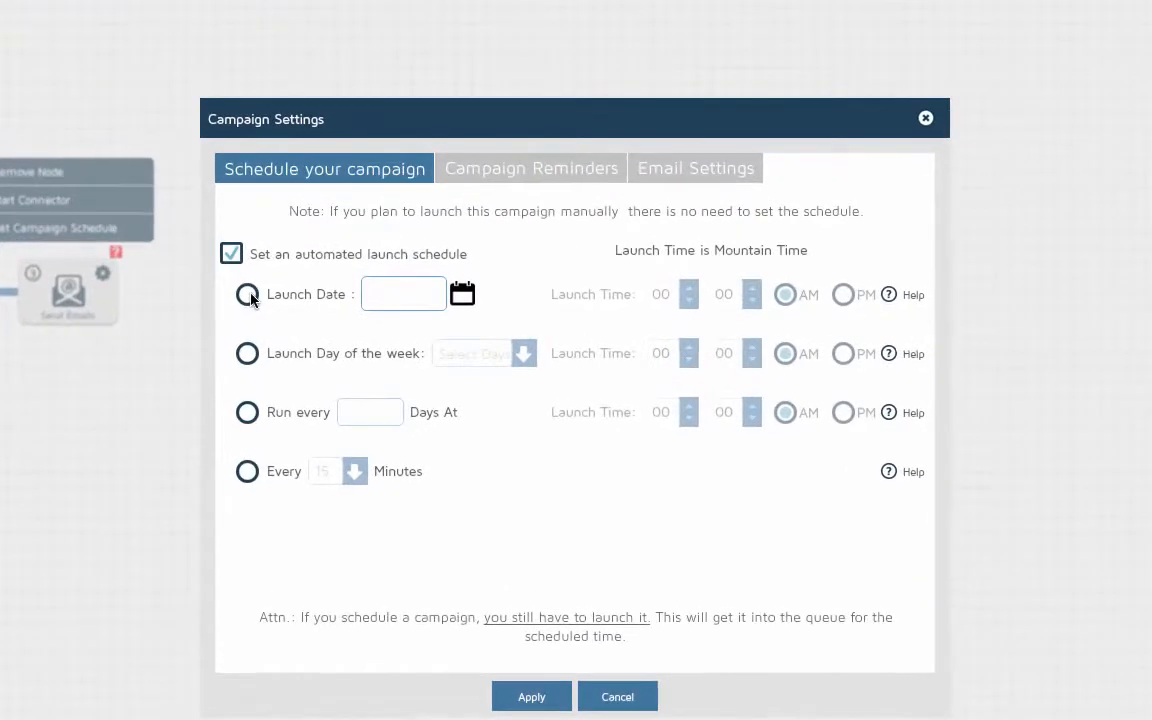
click(249, 295)
click(470, 300)
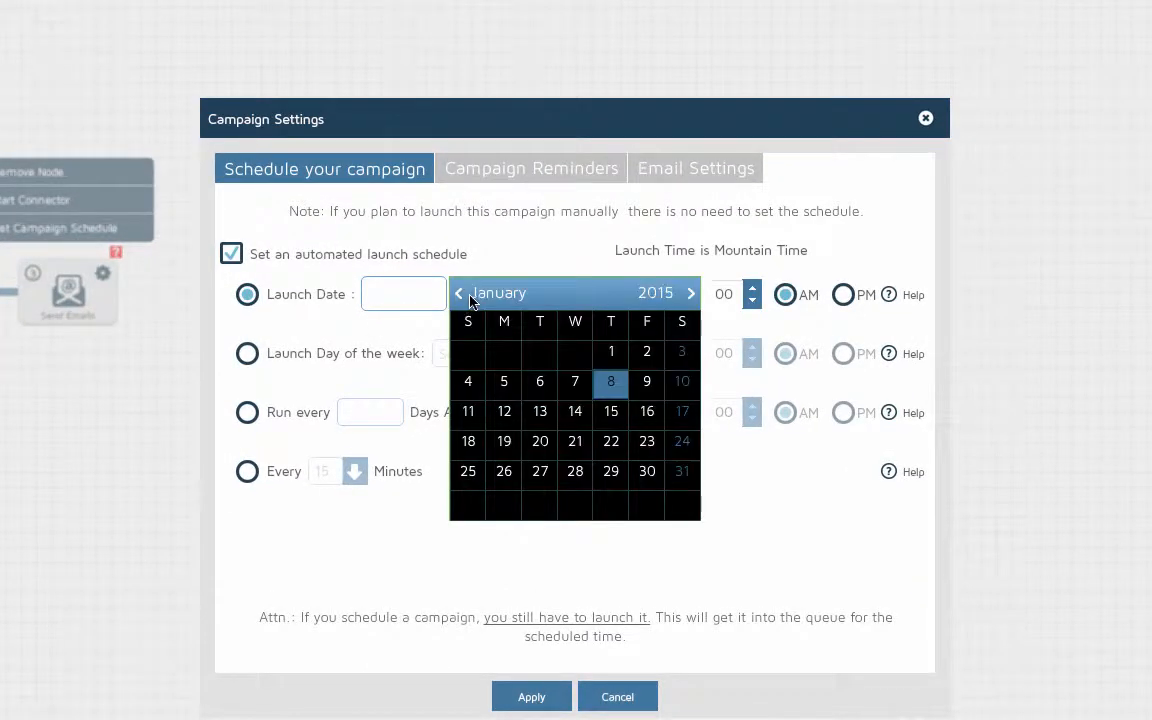
click(691, 293)
click(691, 293)
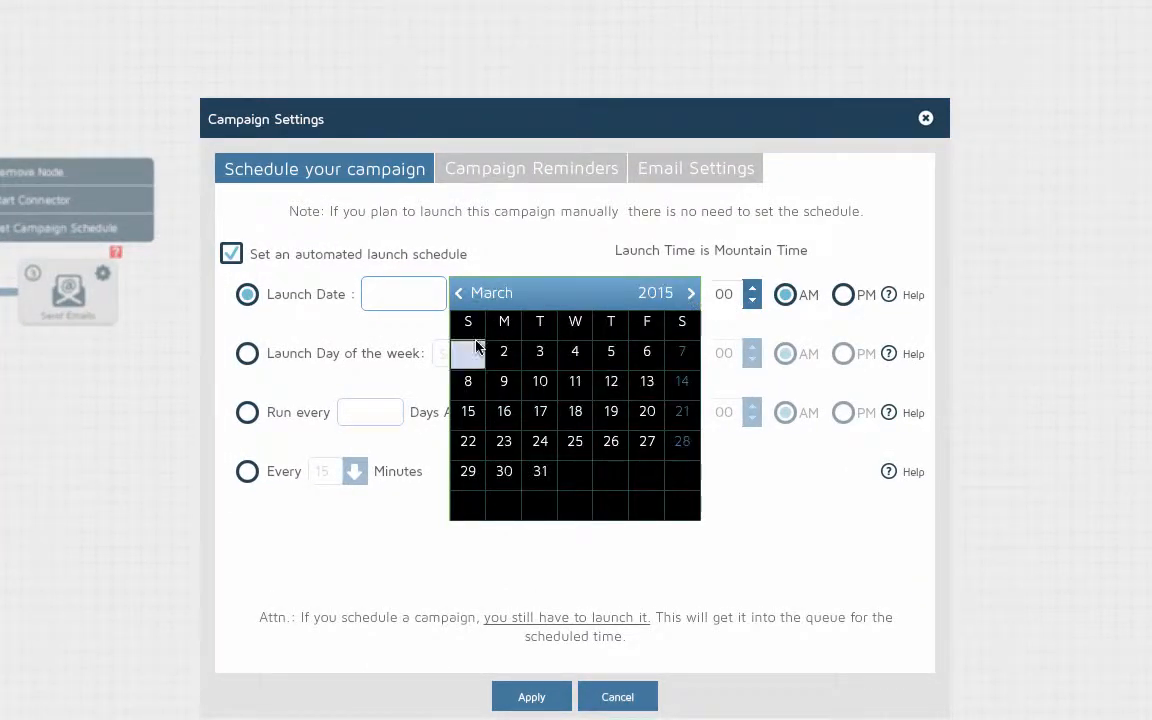
click(468, 352)
Set the launch hour to 06:00 AM Mountain Time and apply the schedule
click(690, 288)
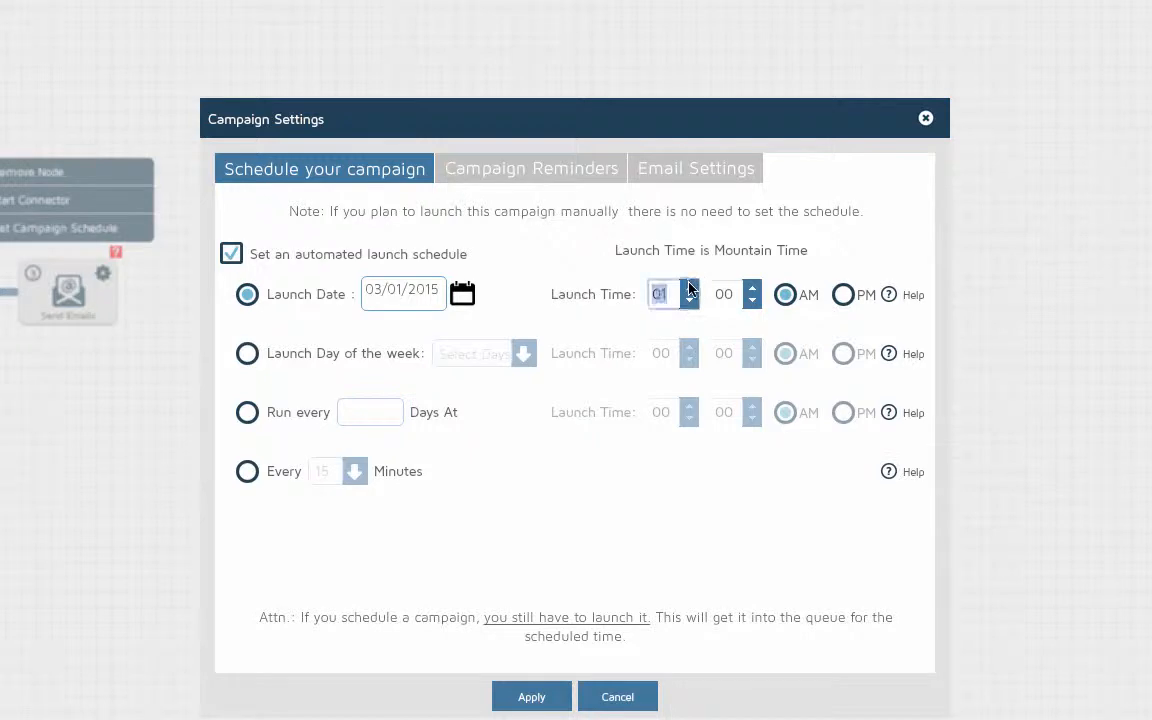
click(690, 288)
click(690, 288)
click(690, 288)
click(521, 697)
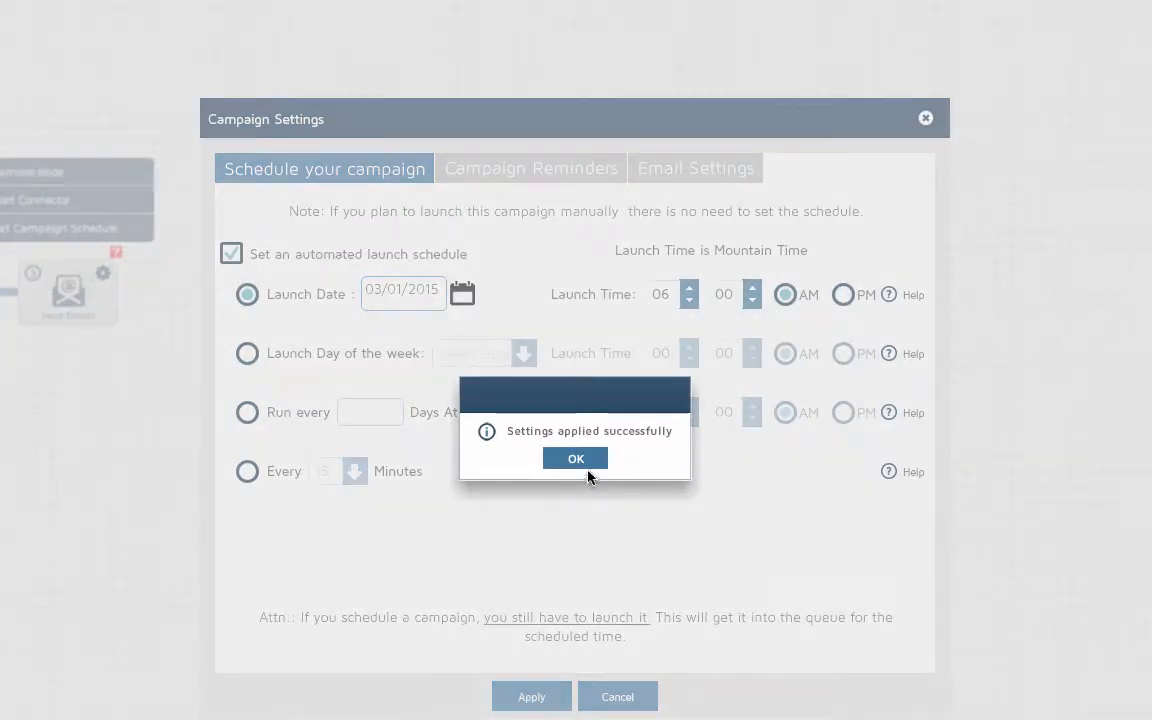
click(582, 459)
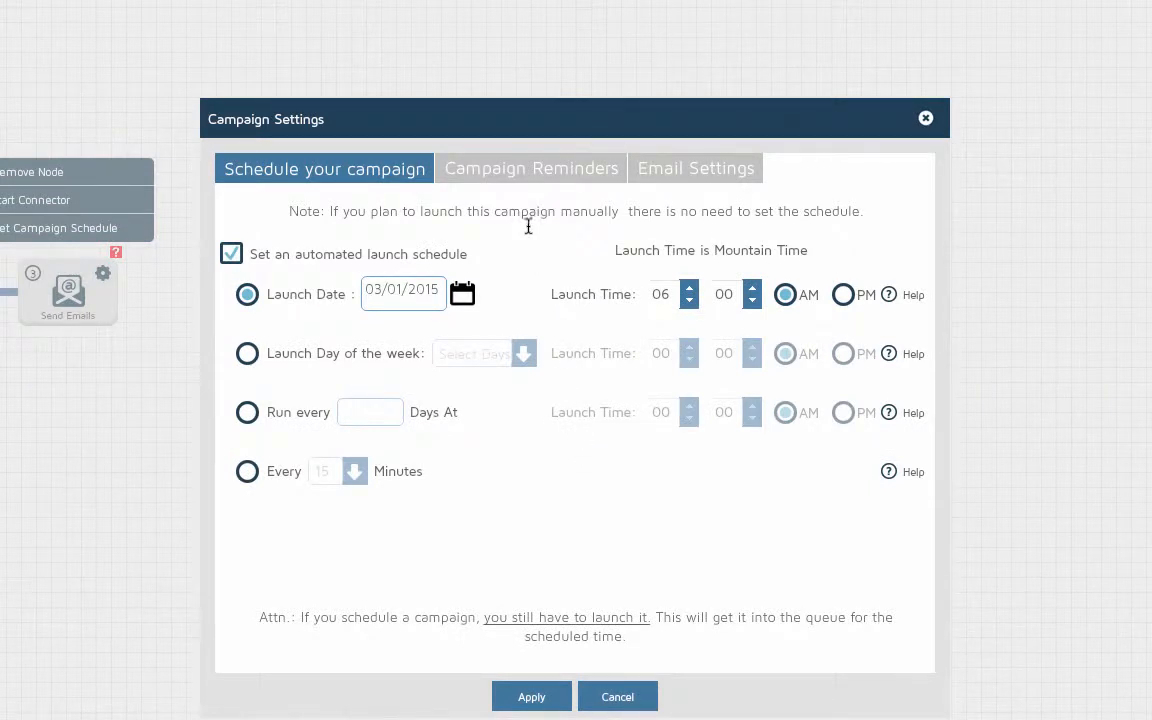
click(510, 174)
Turn on e-mail launch reminders and enter one recipient e-mail address
click(245, 242)
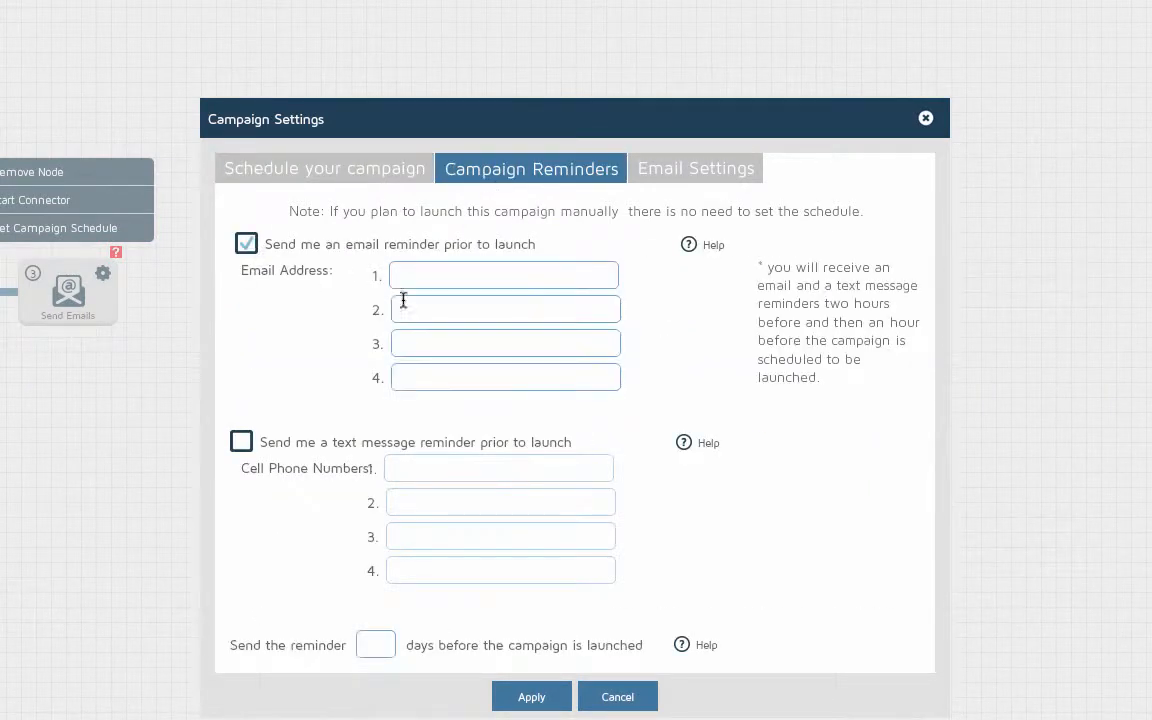
click(449, 281)
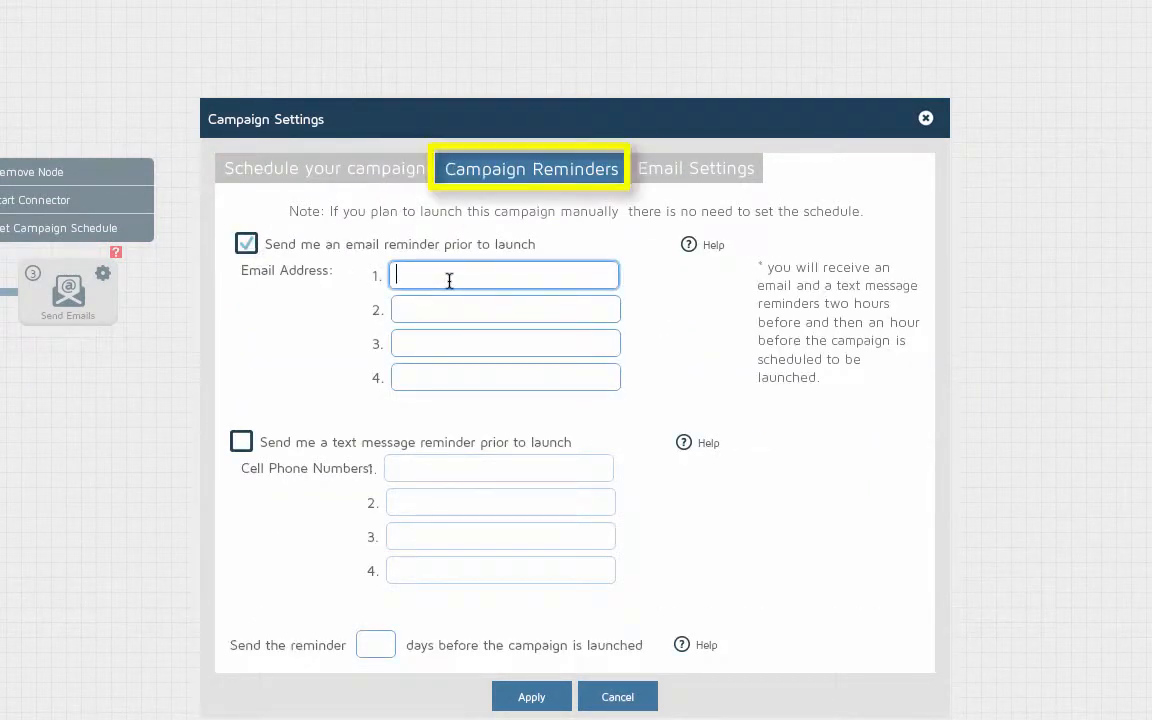
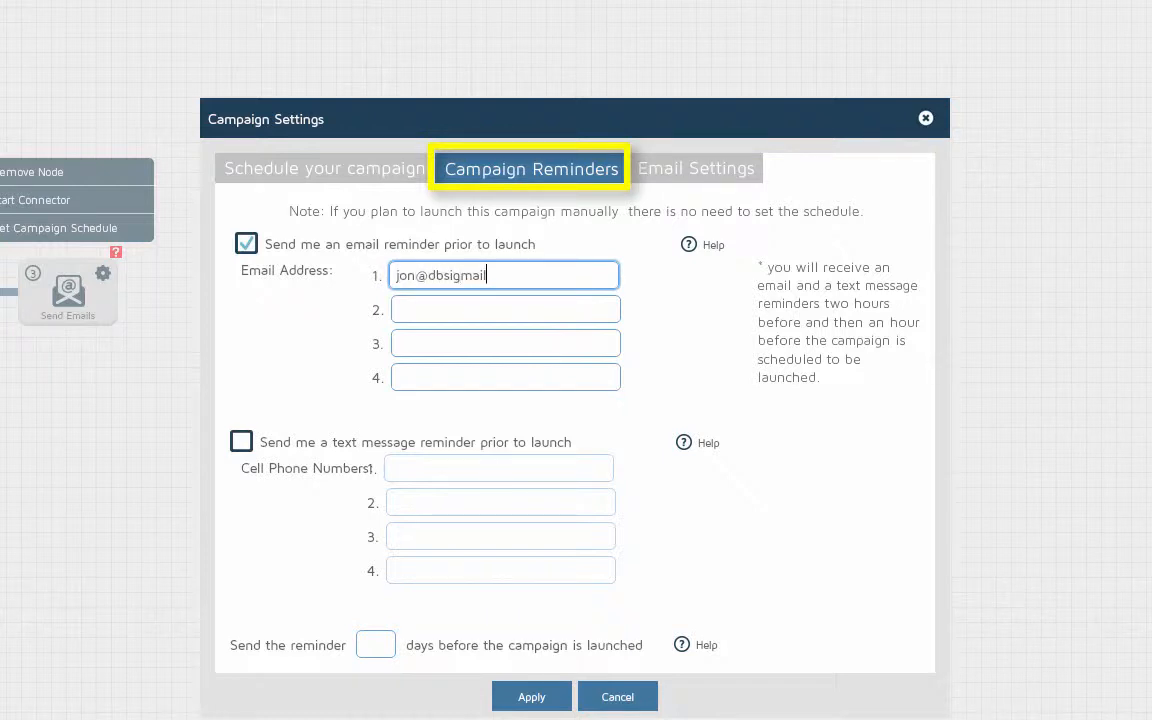
click(505, 309)
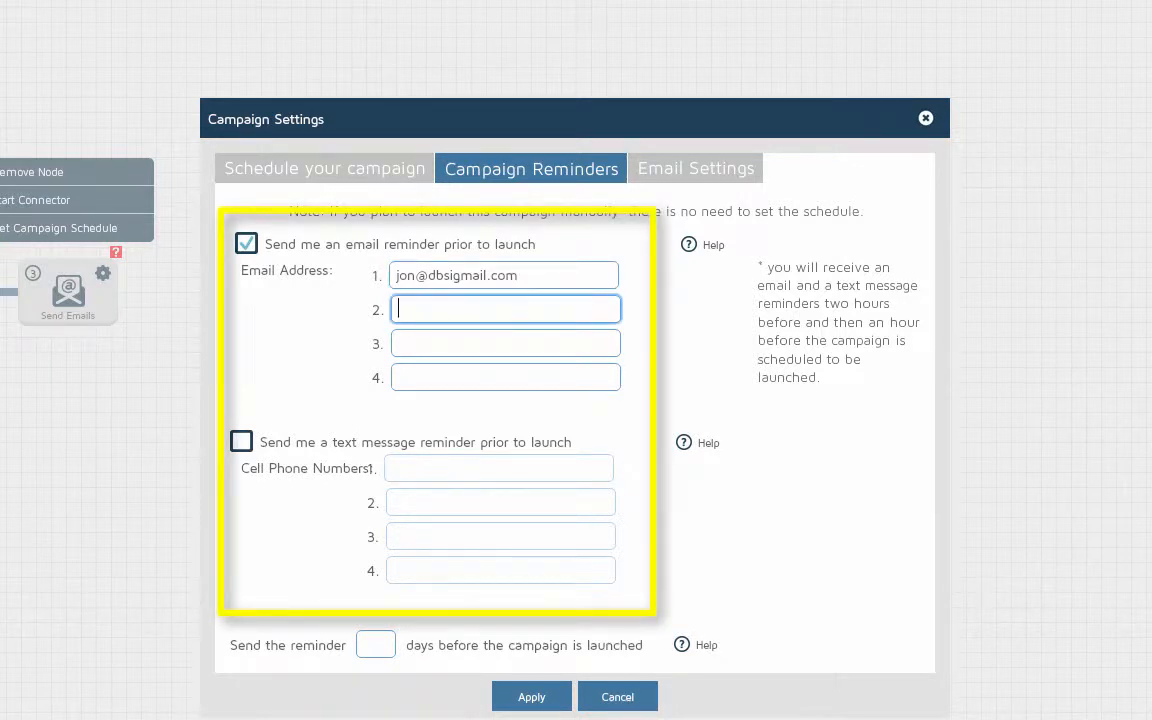
key(Tab)
key(Tab)
key(Tab)
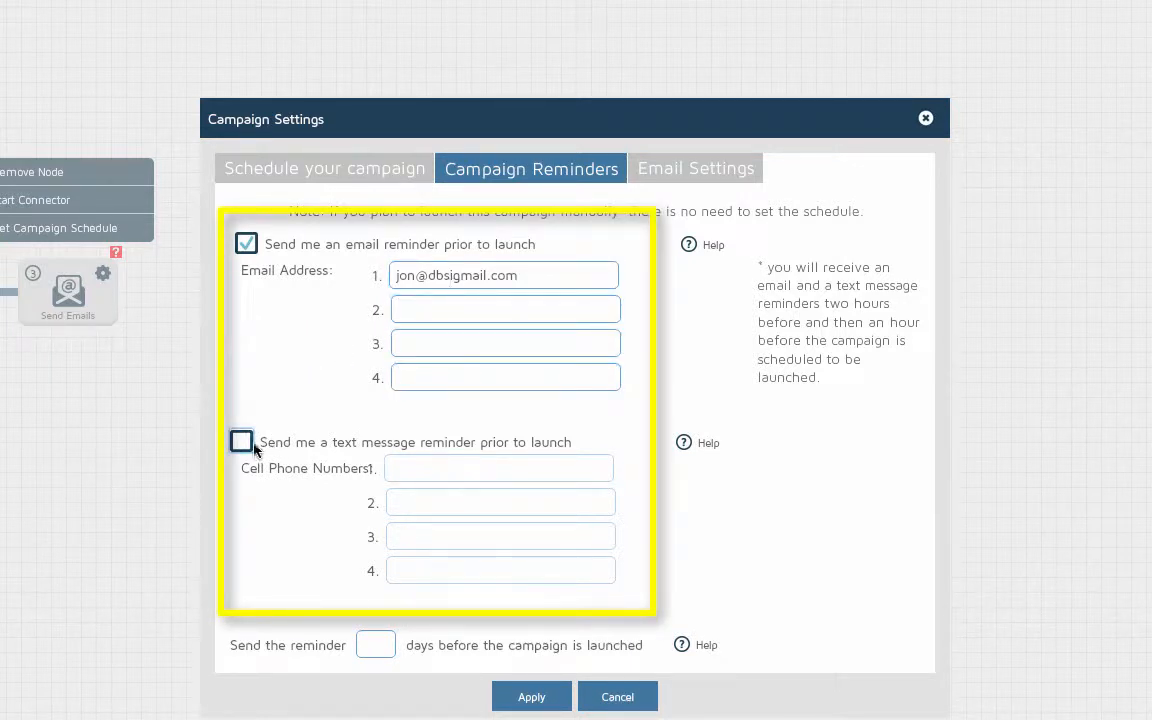
Turn on text-message reminders for one cell number, send 1 day before launch, and apply
click(254, 449)
click(419, 465)
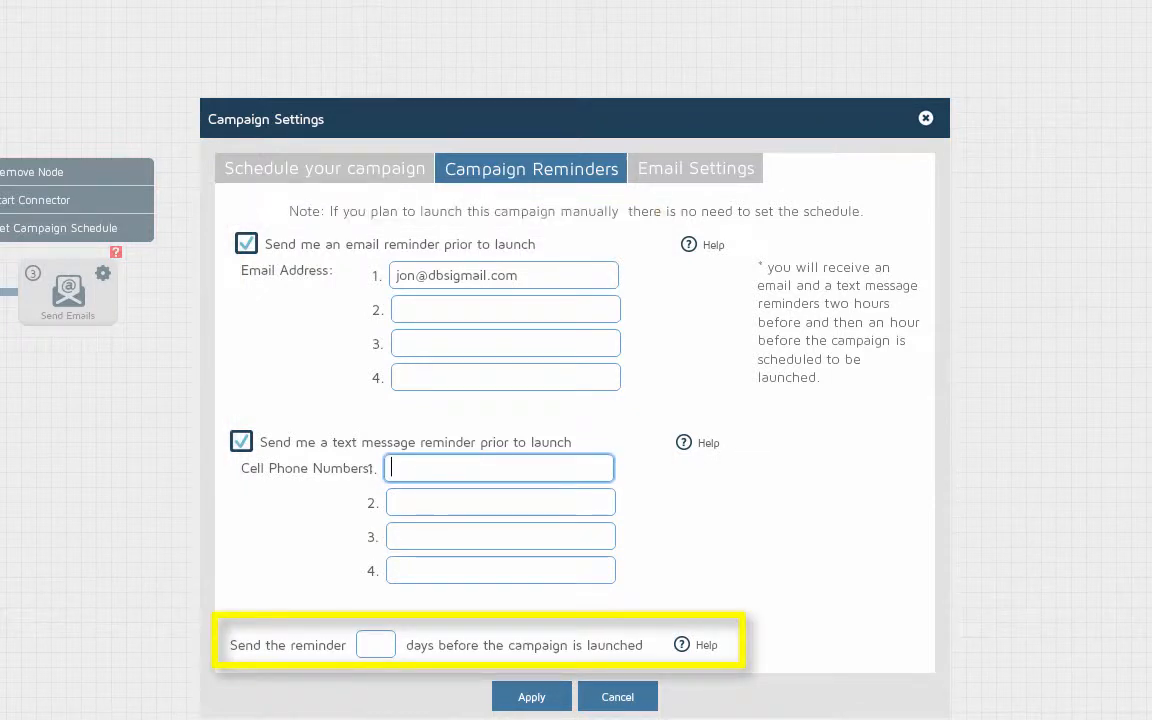
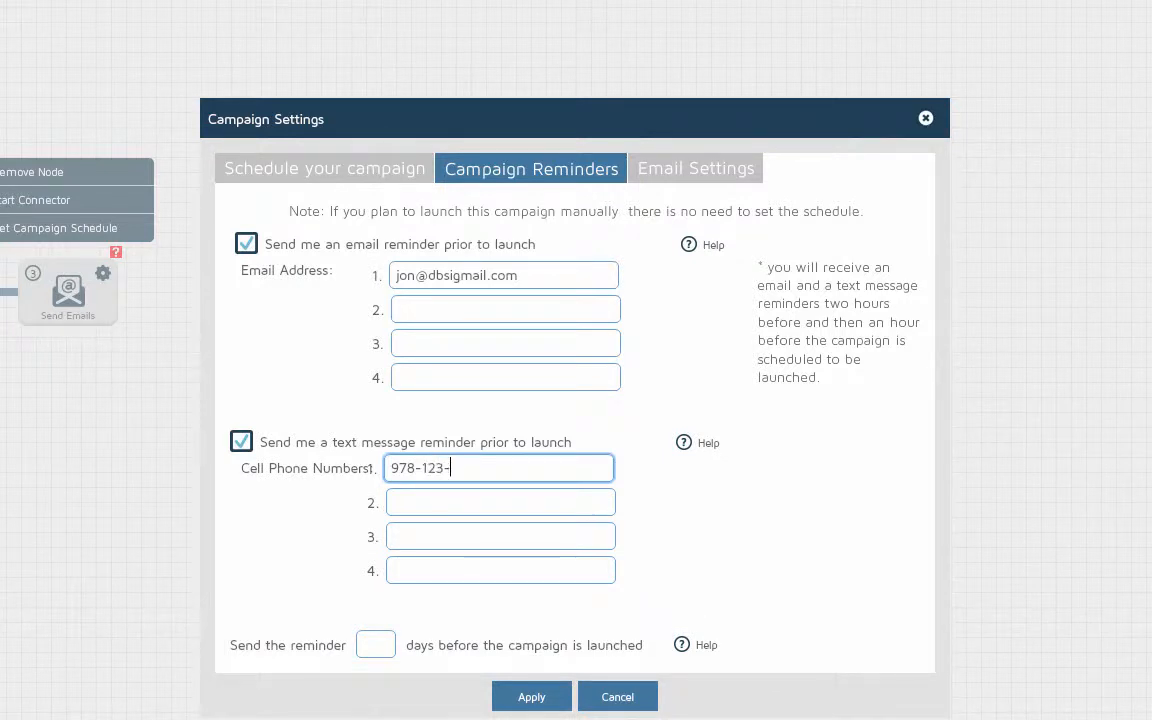
click(375, 645)
text(1)
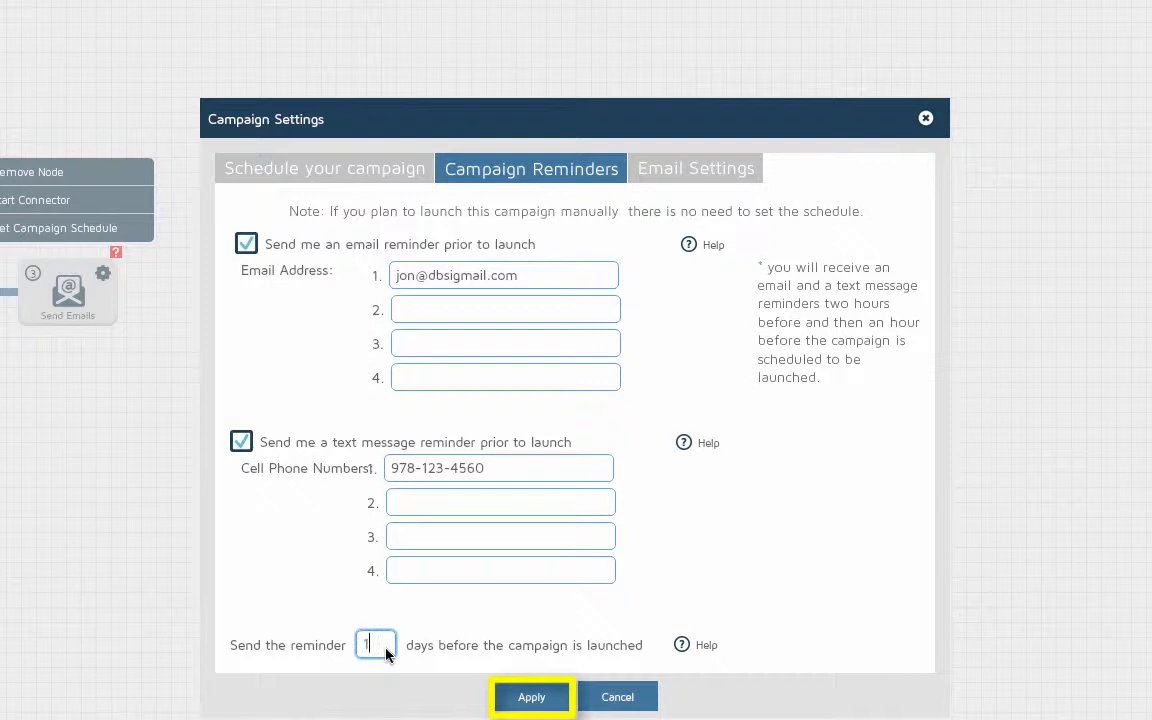
click(522, 696)
click(569, 460)
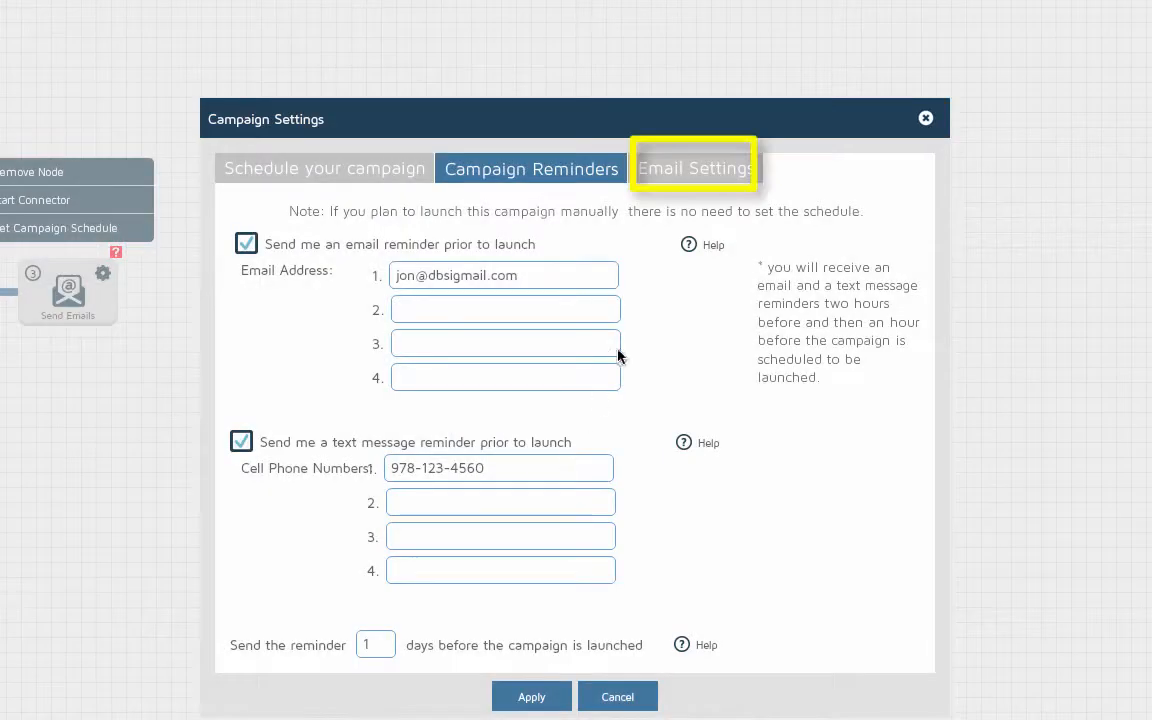
Enter 'repl' as the sender email address, apply the email settings and close Campaign Settings
click(676, 167)
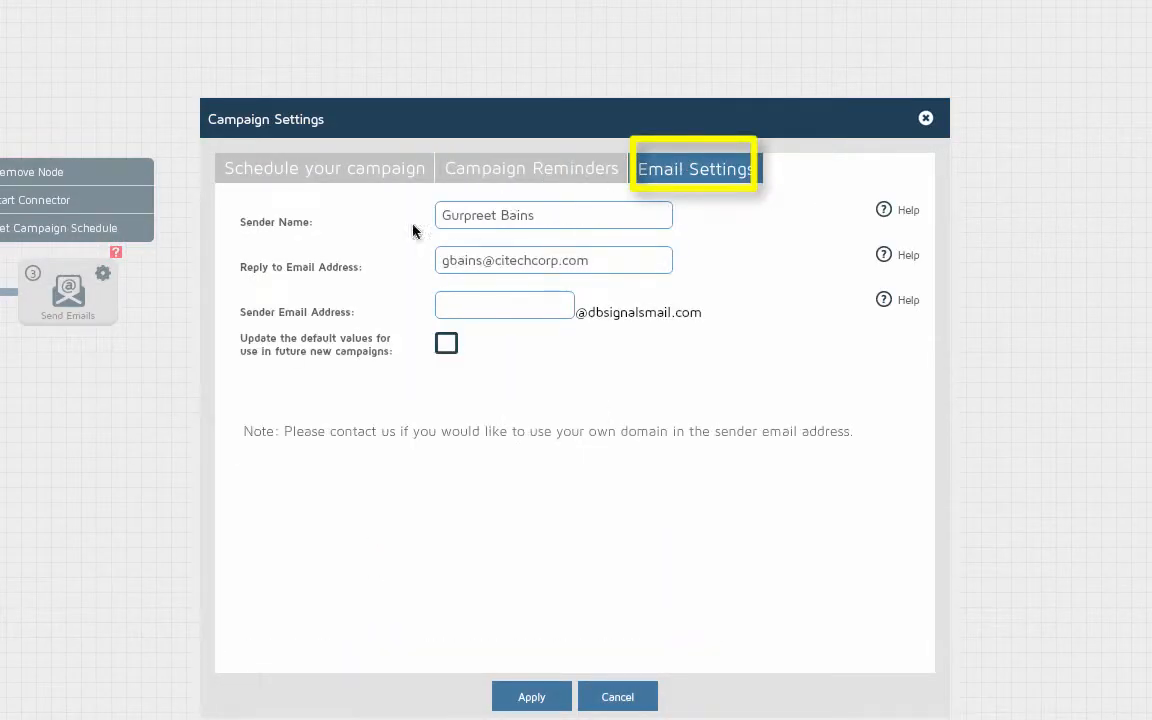
click(488, 305)
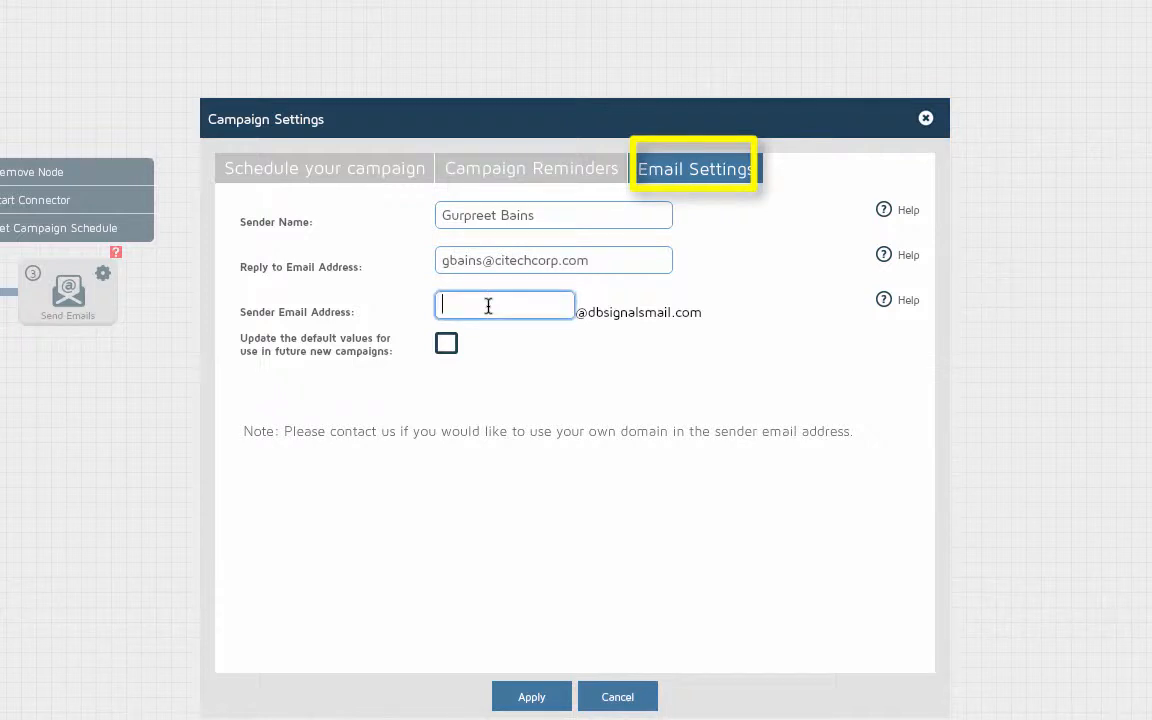
text(re)
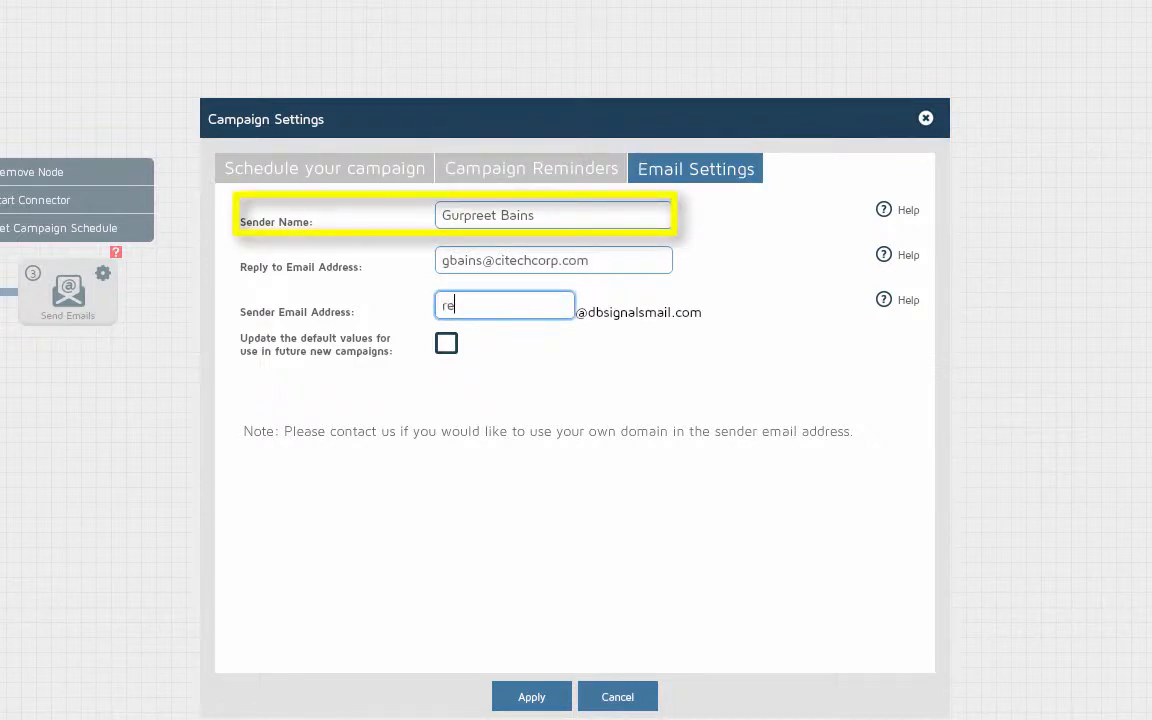
text(ply)
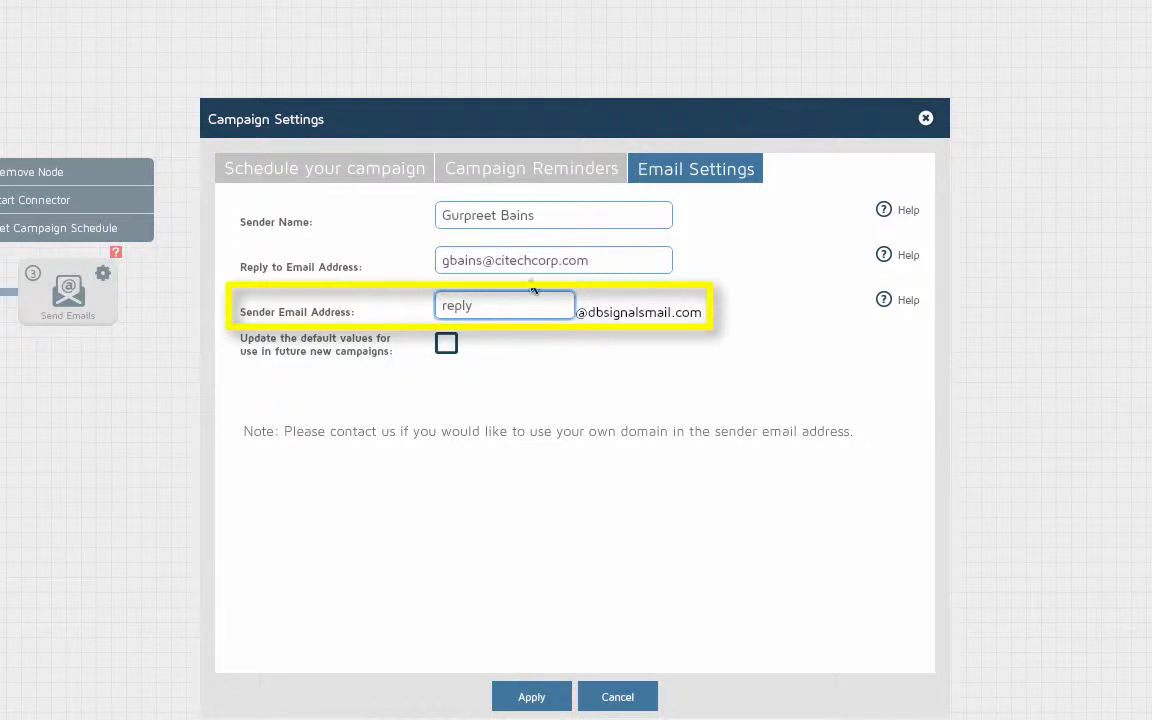
click(540, 703)
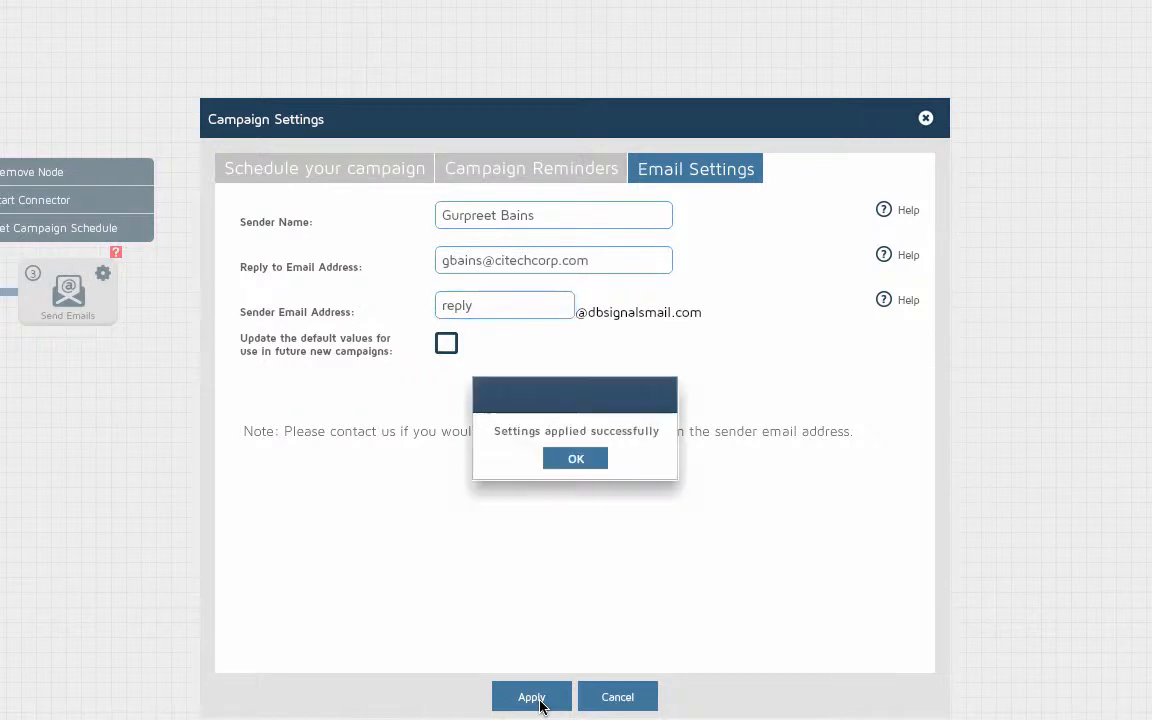
click(580, 460)
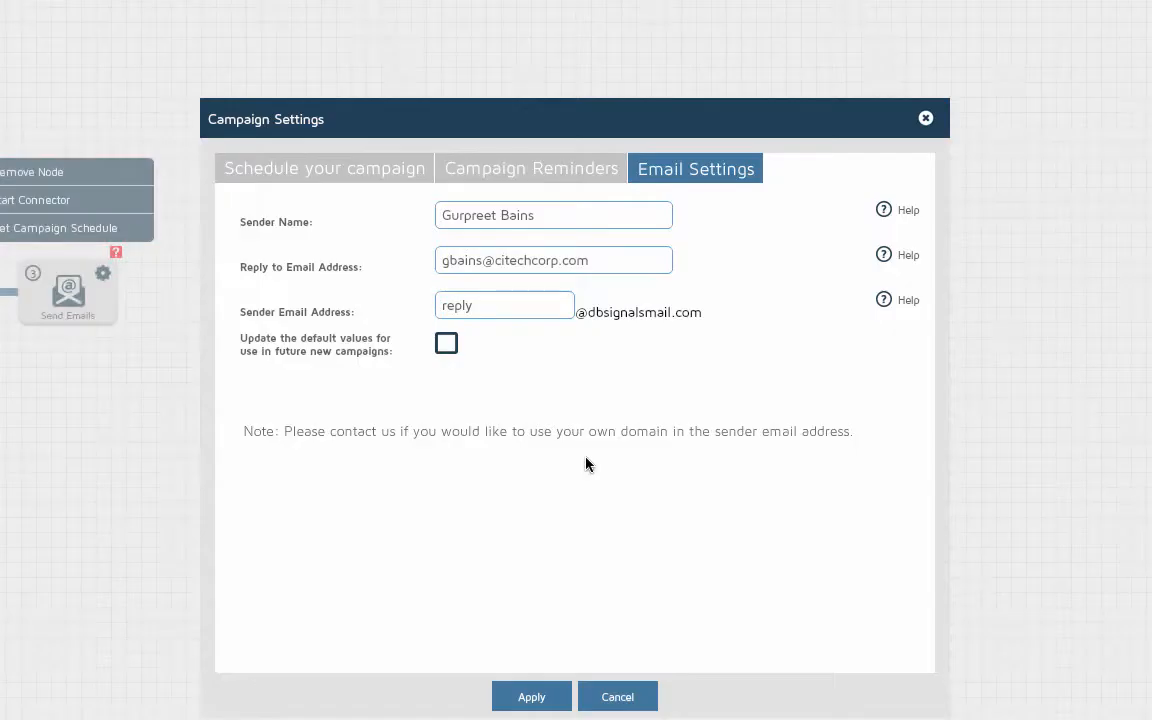
click(926, 119)
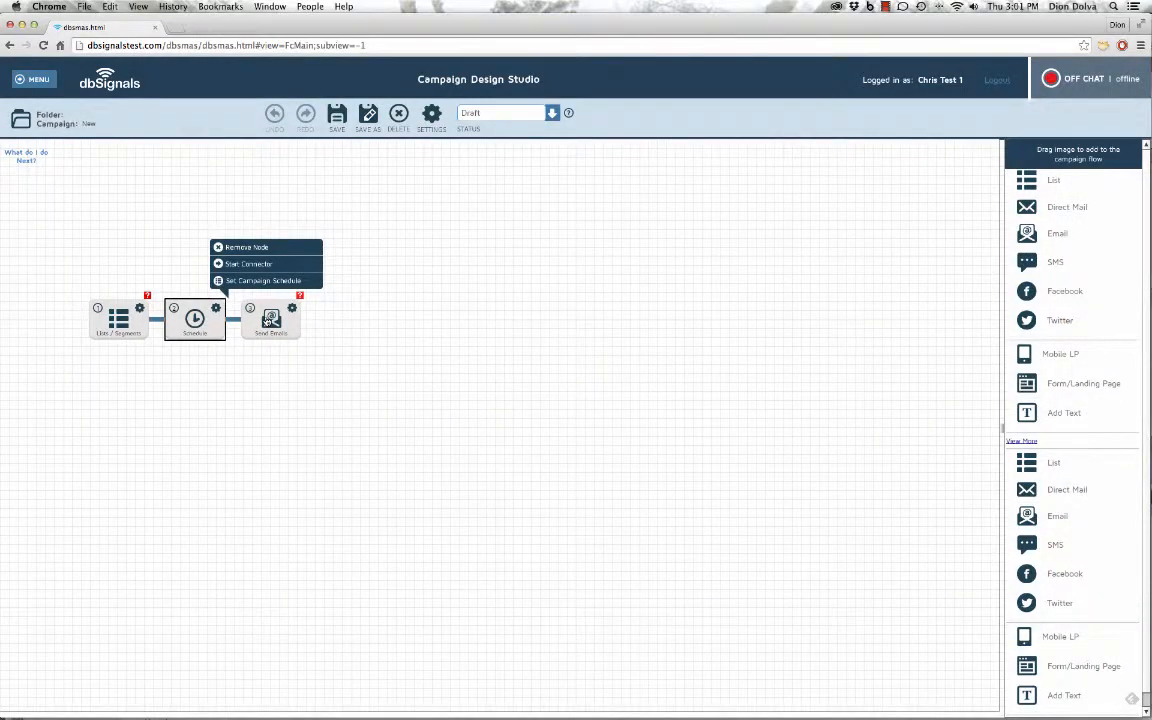
Assign the Agency Partner email creative to Send Emails and switch campaign status to Active
click(270, 318)
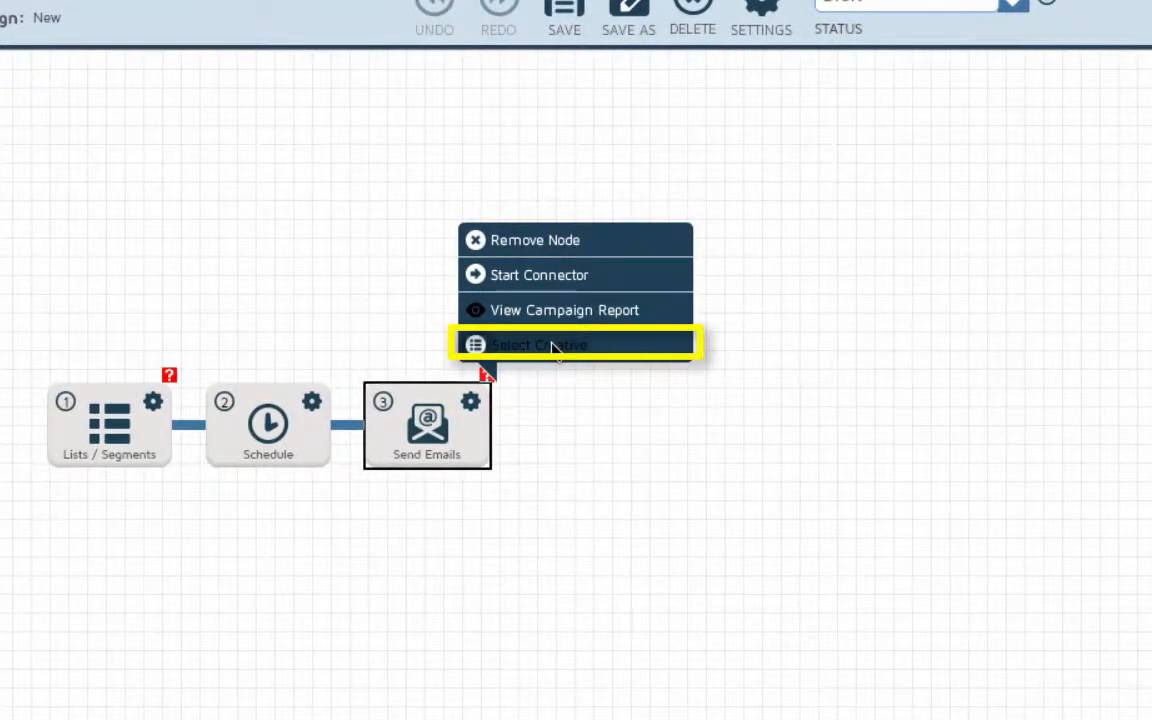
click(551, 346)
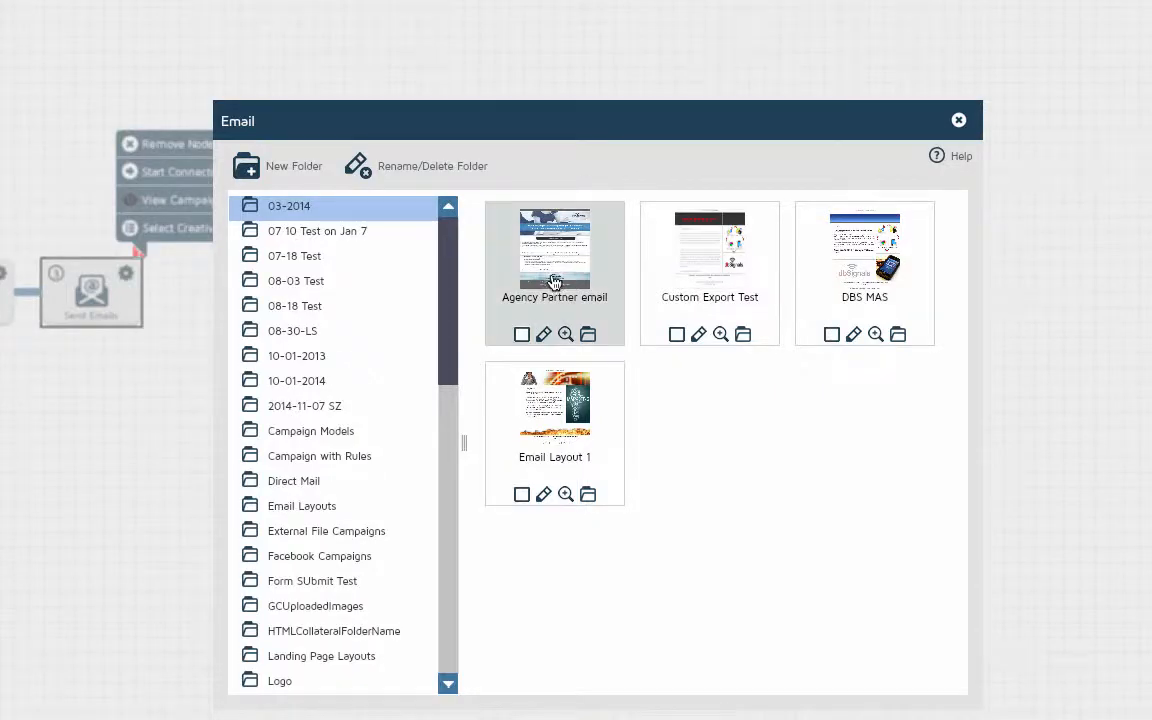
click(521, 337)
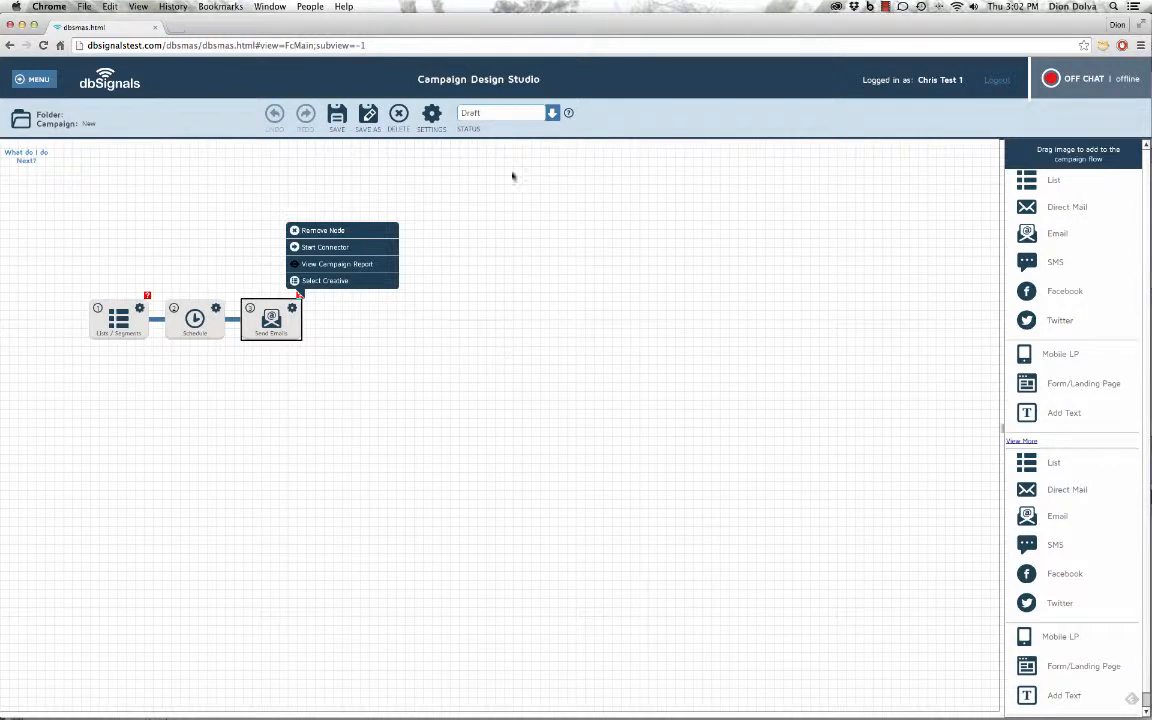
click(497, 110)
click(508, 130)
Save the campaign under the name 'launchnew'
click(337, 115)
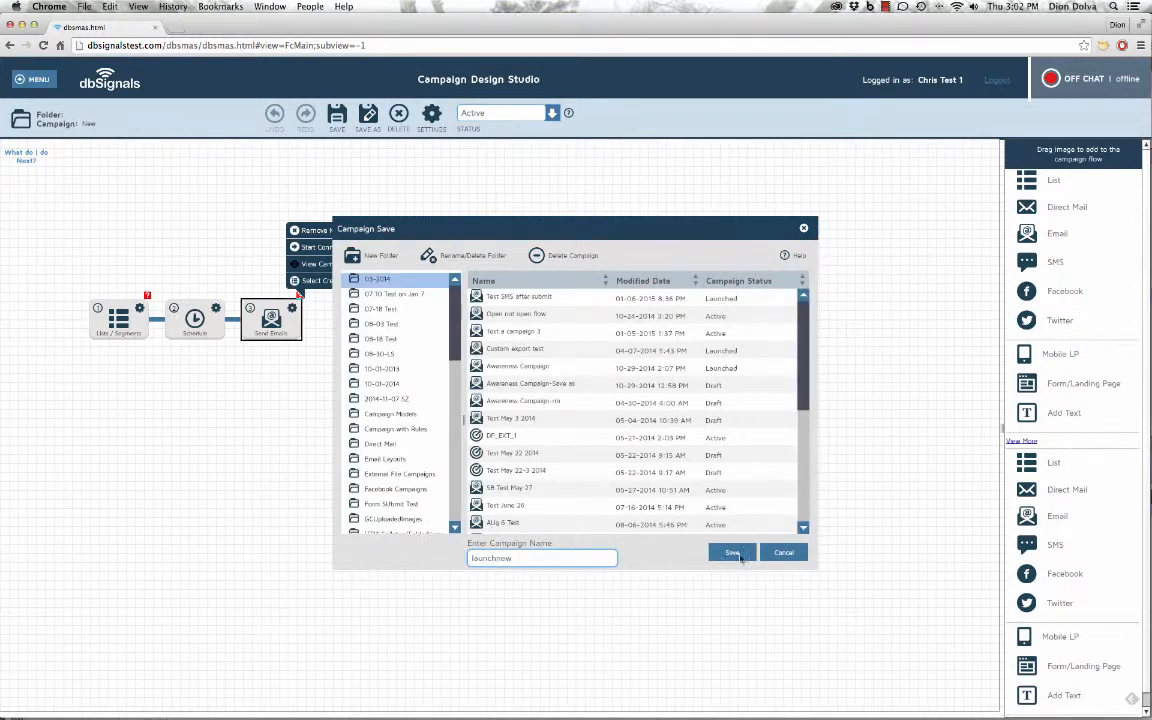
click(737, 481)
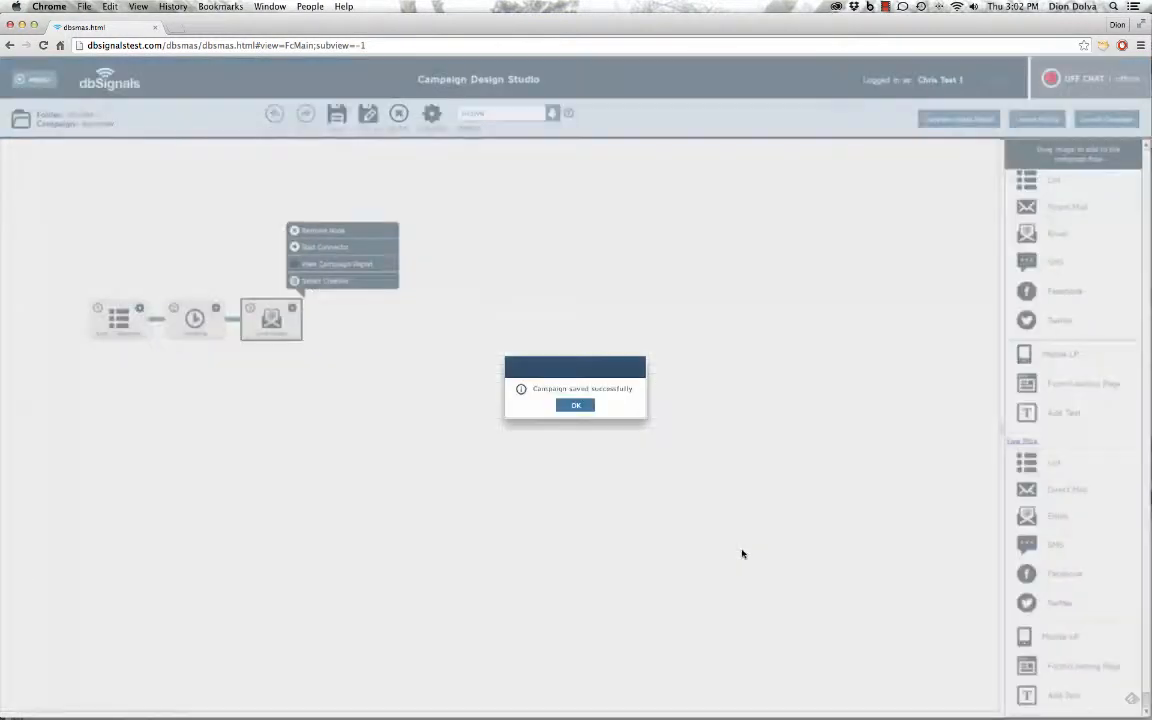
click(572, 406)
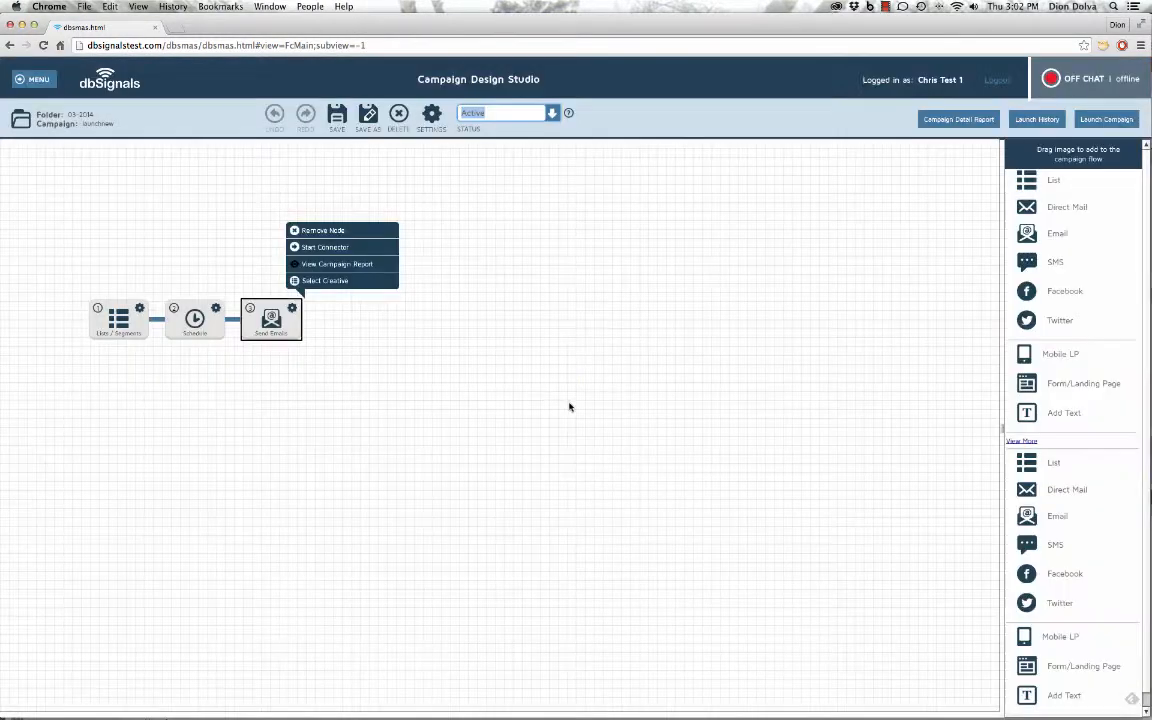
Launch the campaign past node validation and confirmation so its status reads Launched
click(1115, 121)
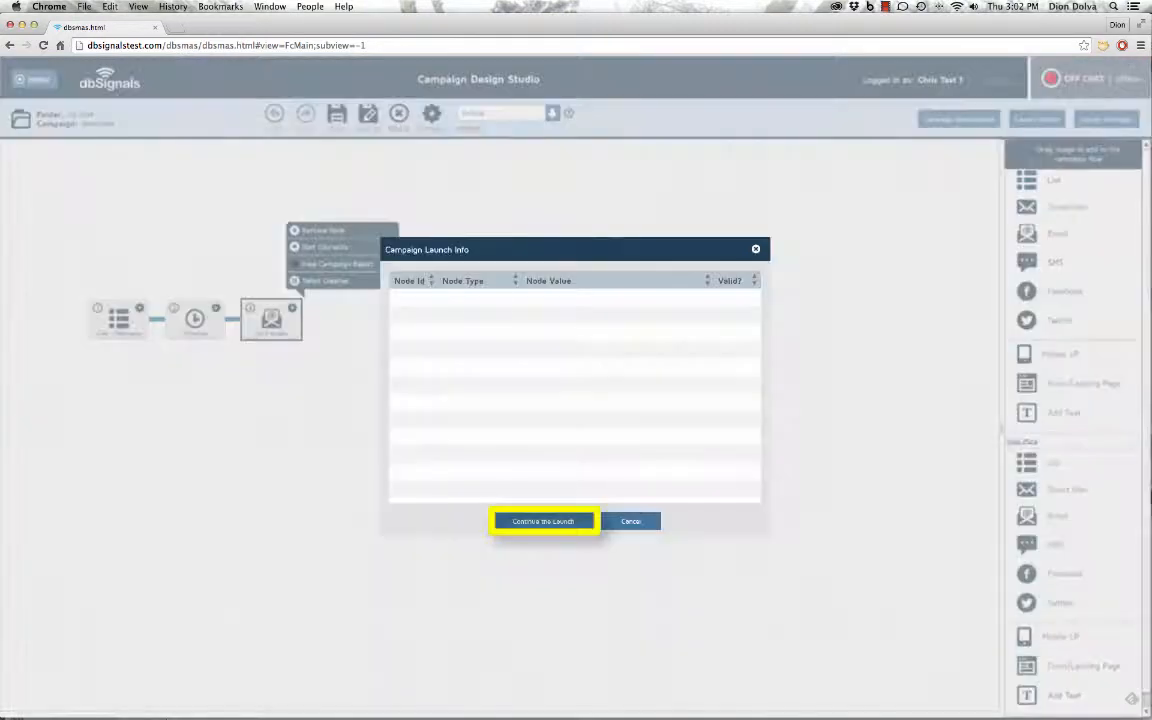
click(543, 521)
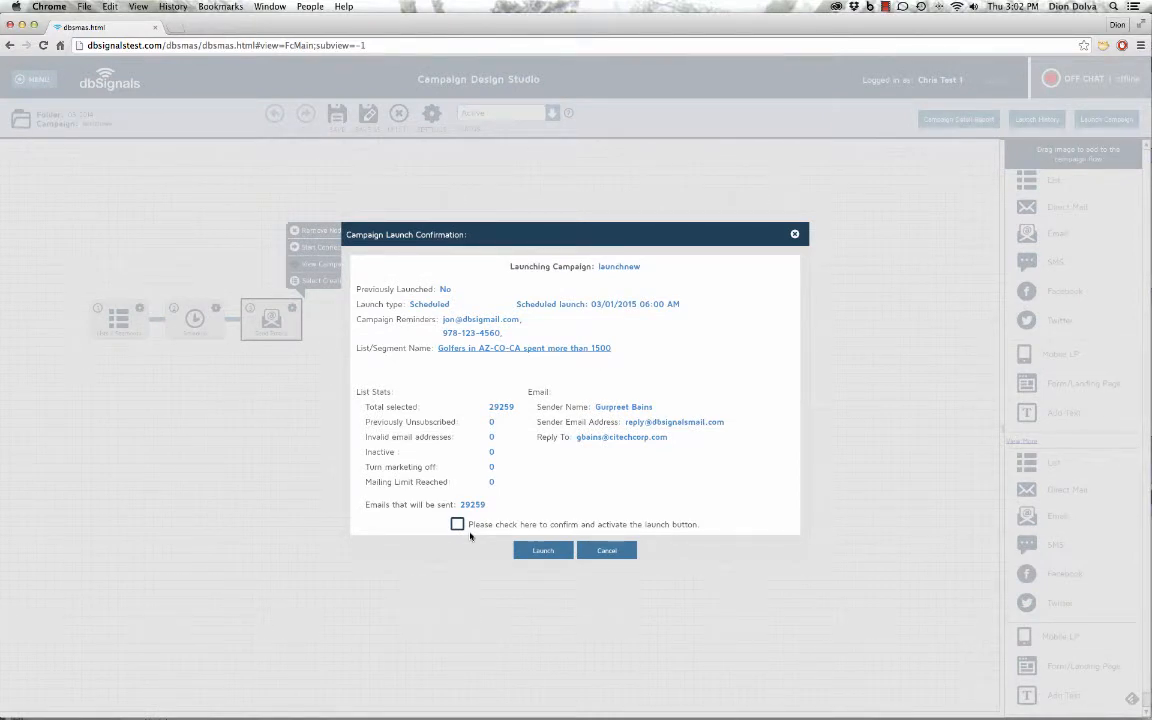
click(458, 525)
click(544, 551)
click(576, 404)
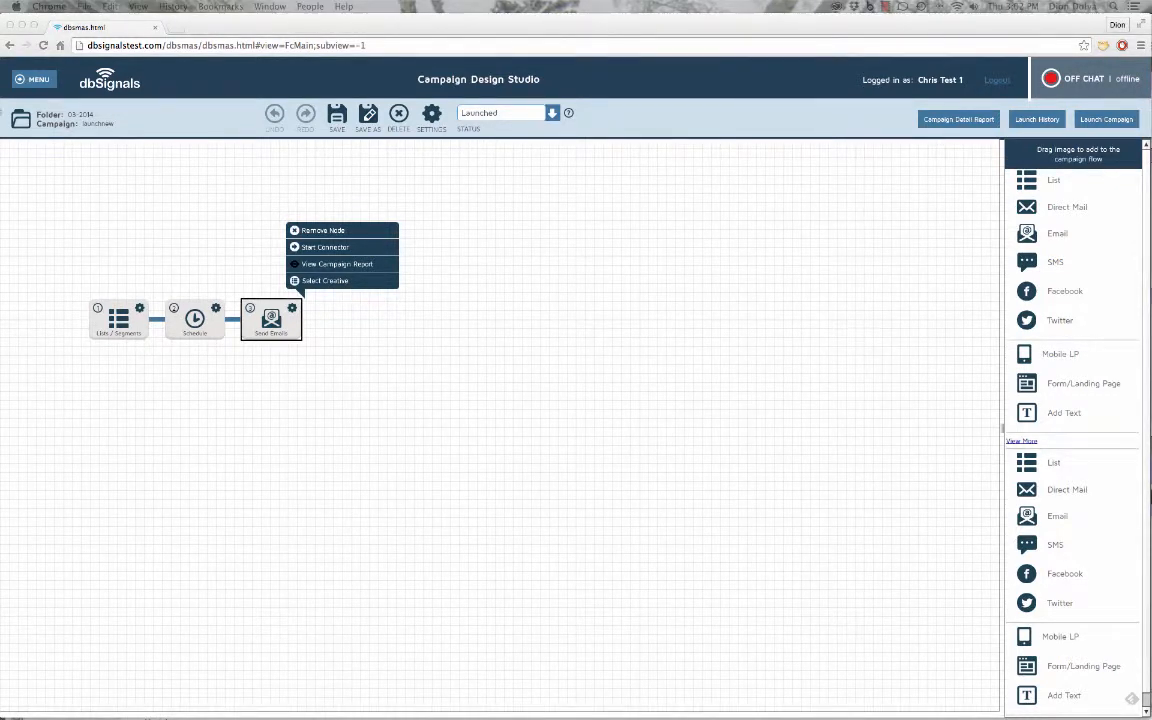
click(45, 80)
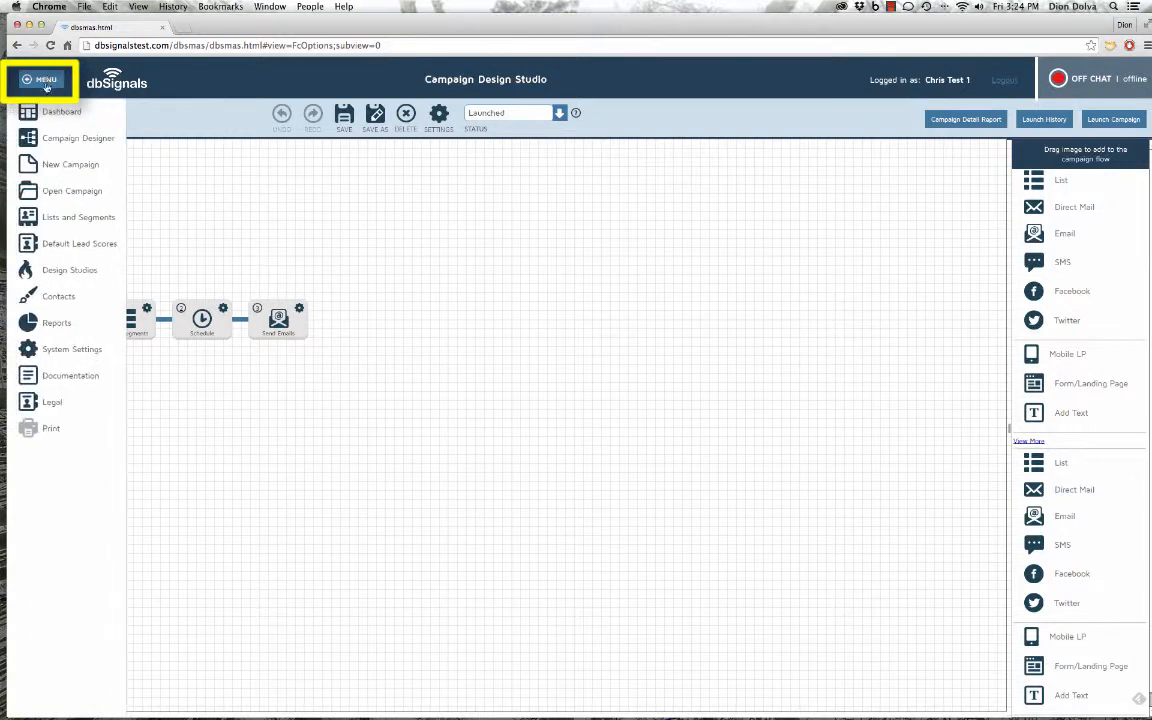
Start another new campaign from the Simple Email Campaign template
click(74, 166)
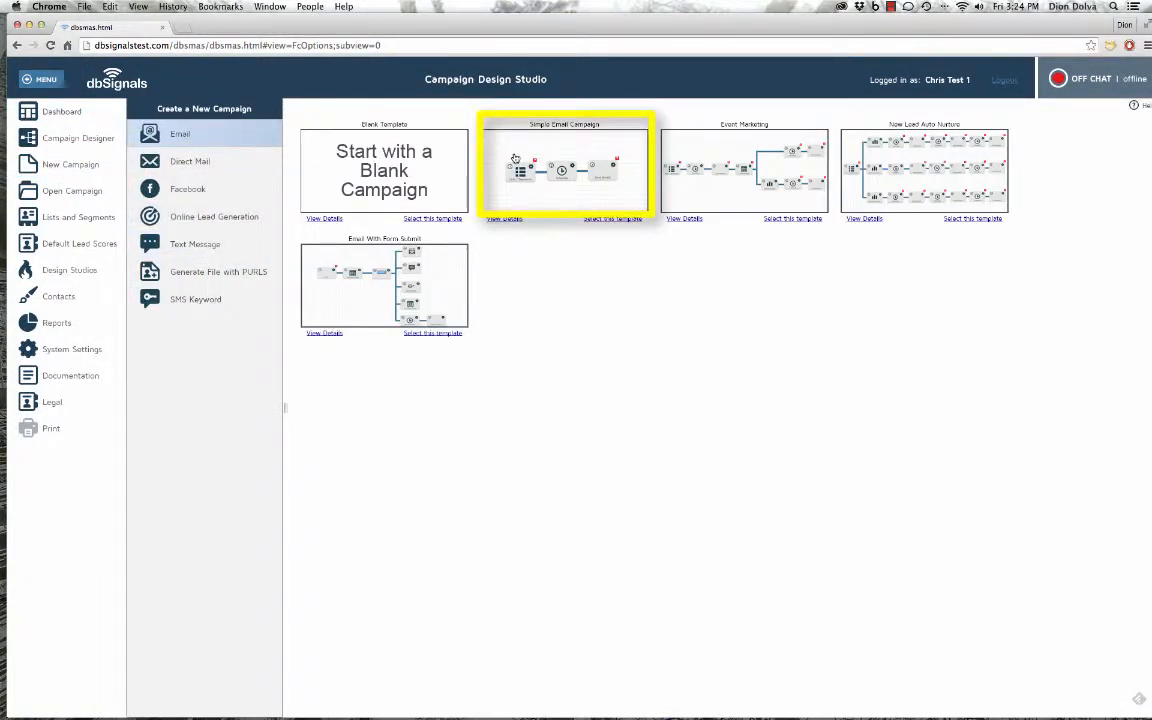
click(460, 138)
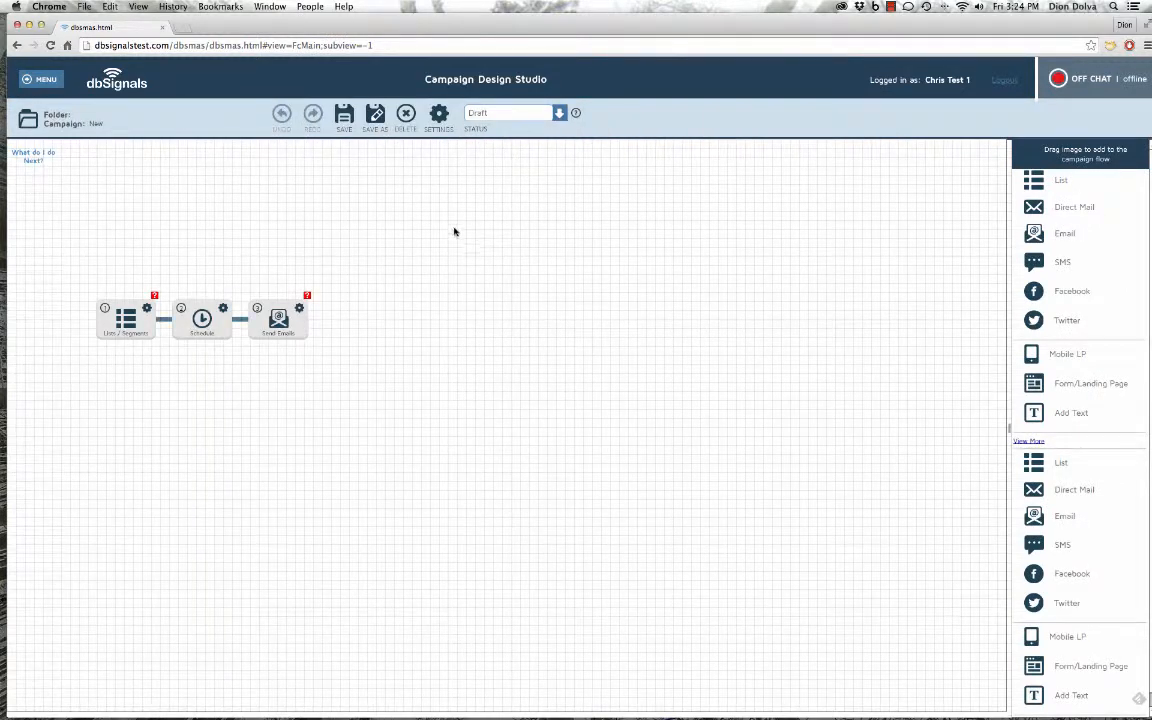
click(201, 318)
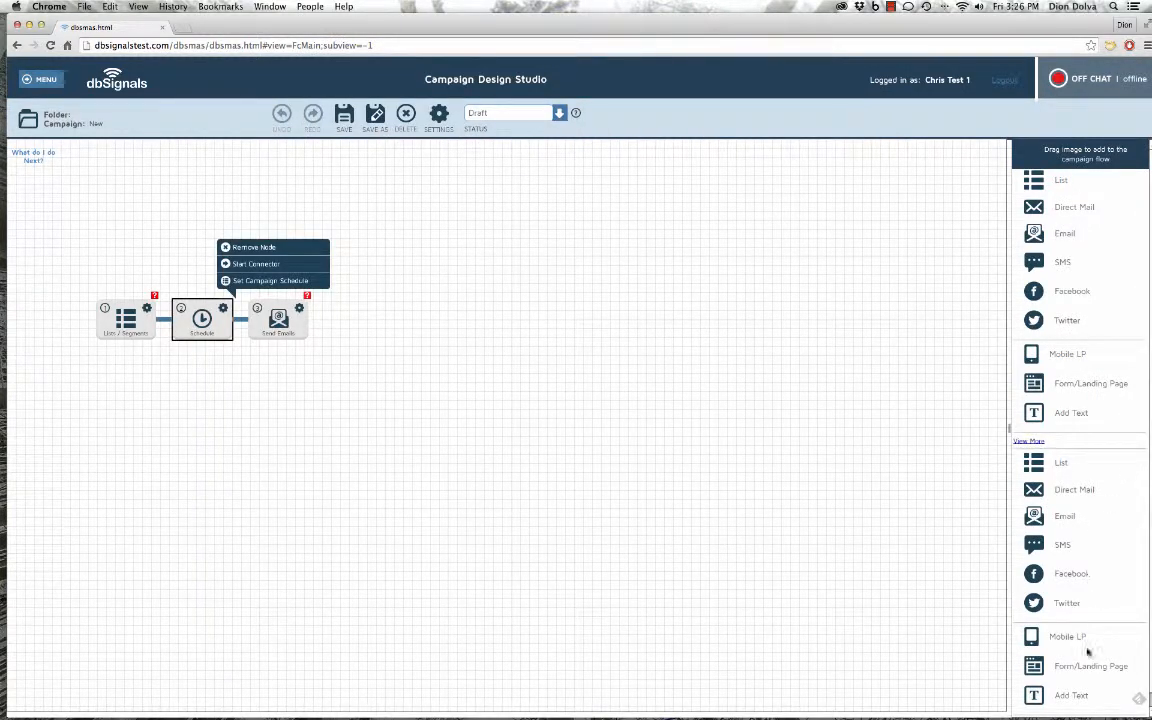
Add a Form/Landing Page node beside the flow and bring up its landing page setup
drag(1092, 670, 408, 309)
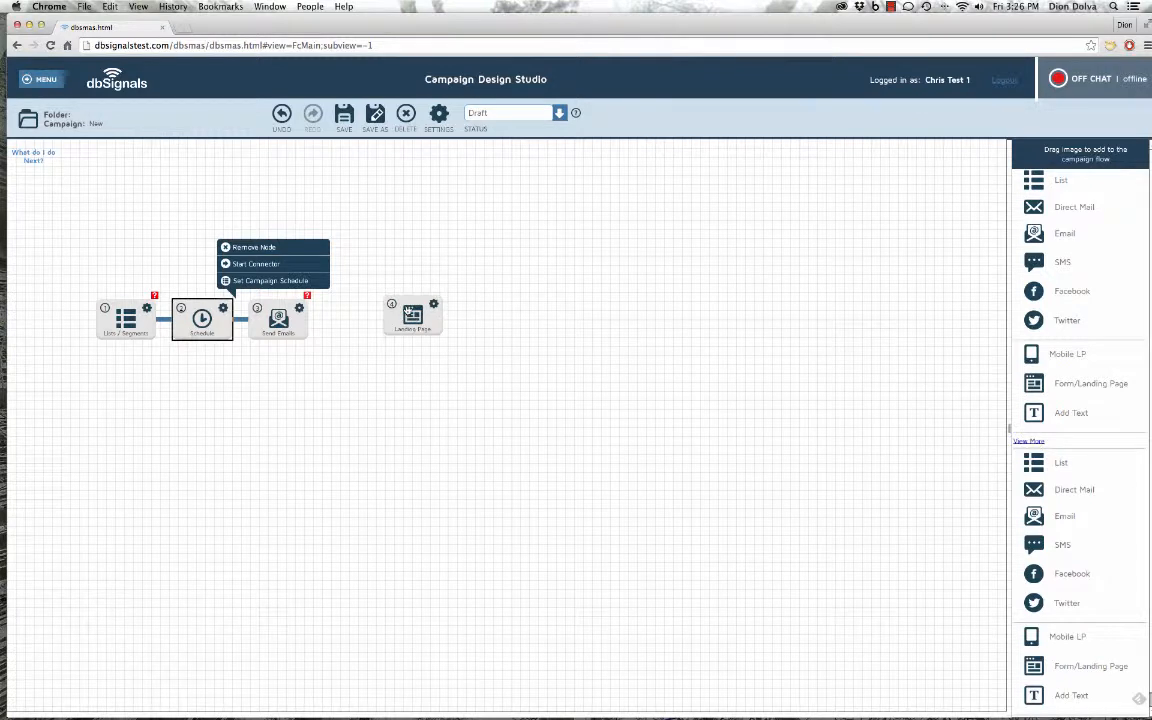
click(408, 310)
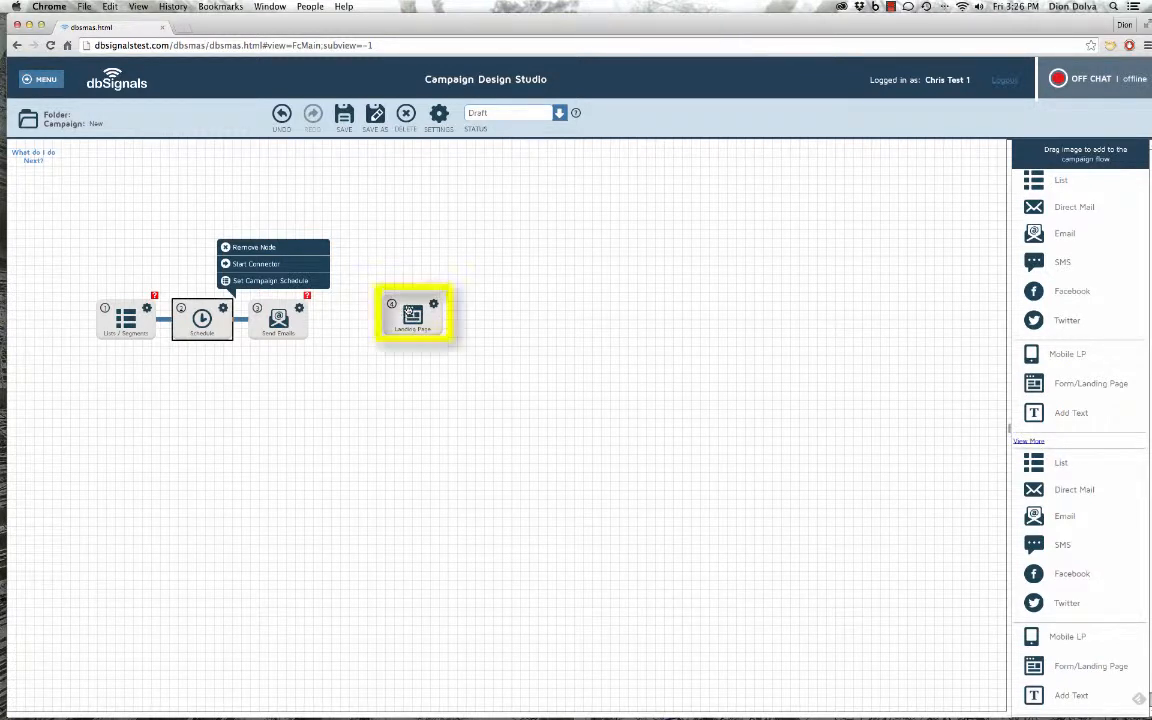
click(410, 313)
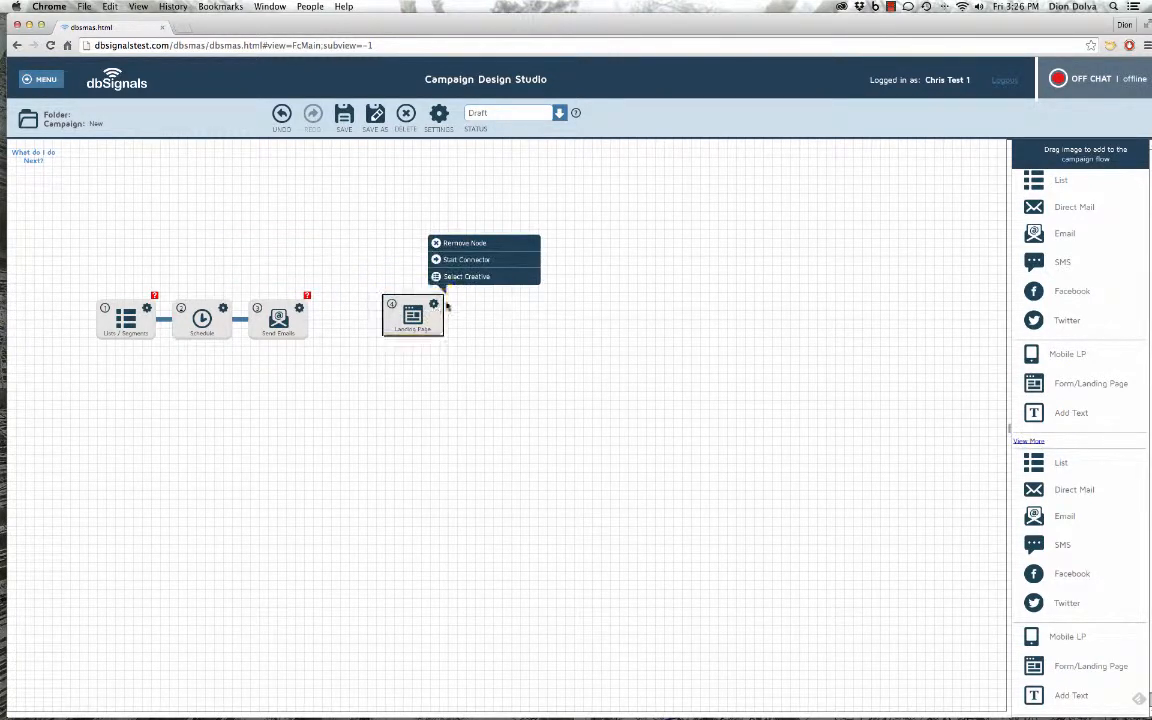
click(475, 279)
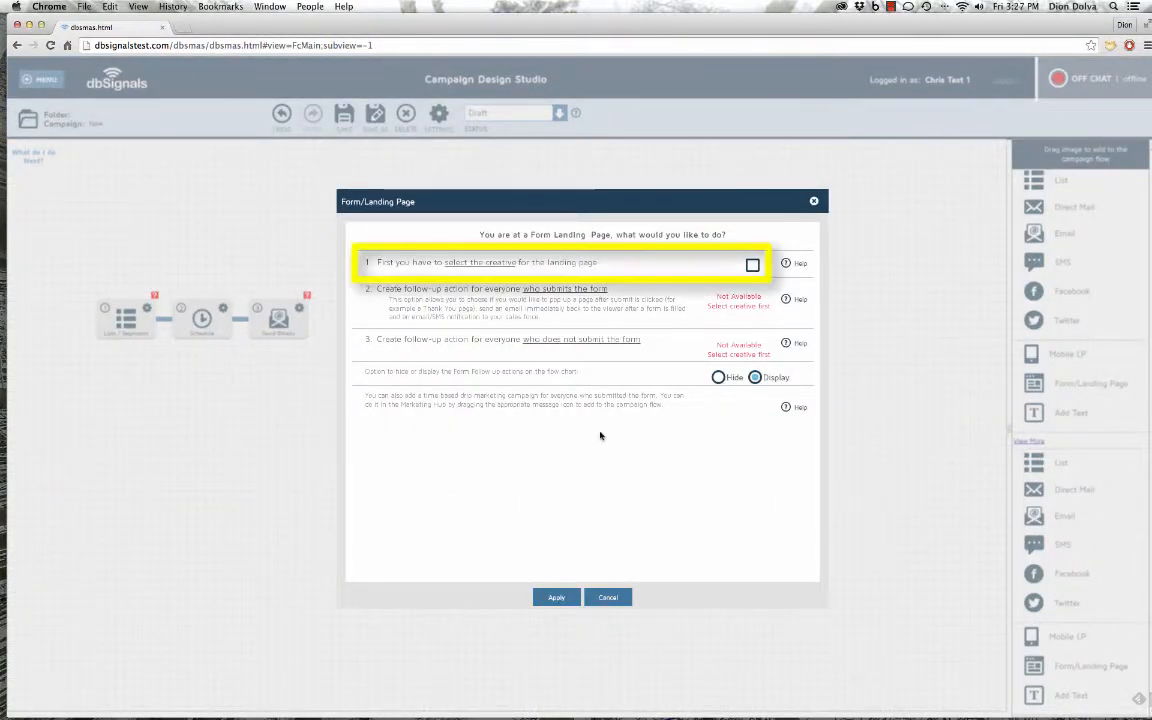
Use the Agency Landing Page creative with a follow-up node for visitors who don't submit
click(752, 267)
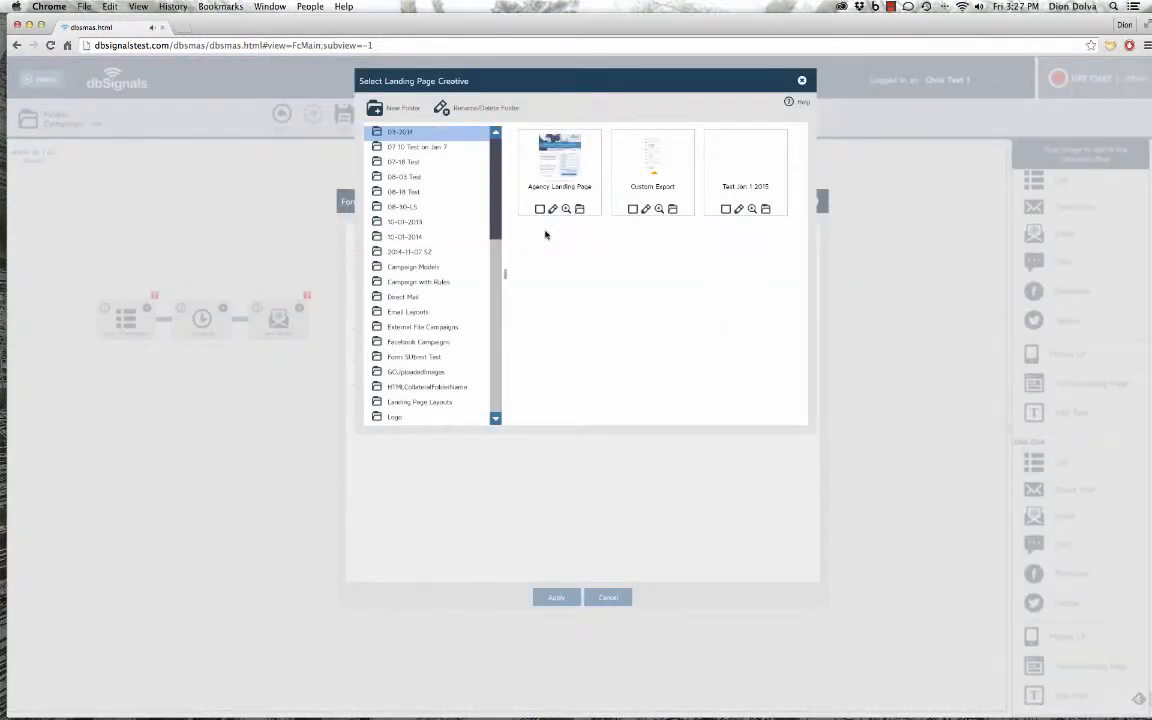
click(548, 195)
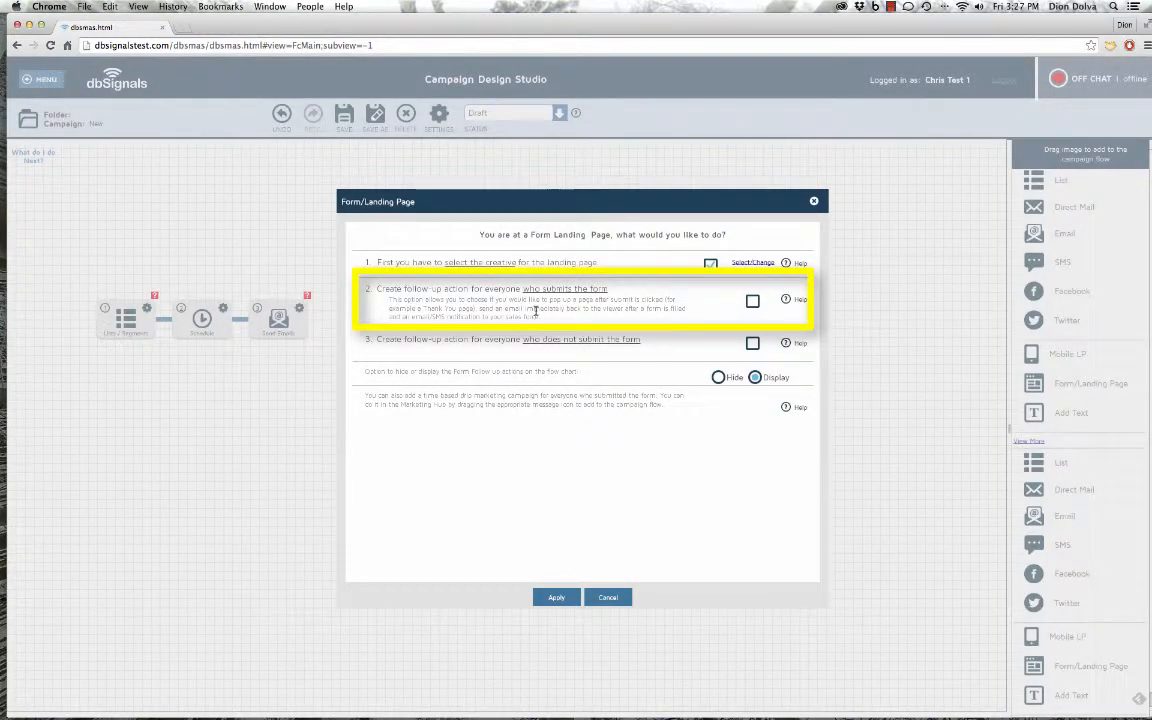
click(752, 302)
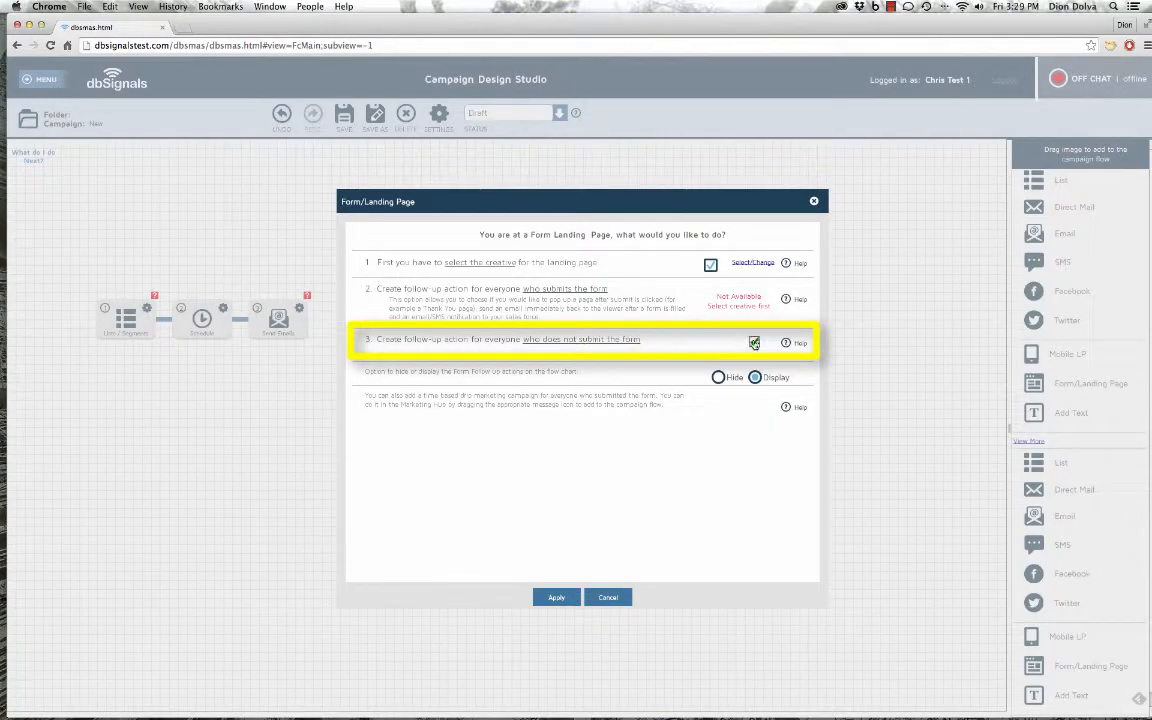
click(753, 343)
click(754, 343)
click(560, 598)
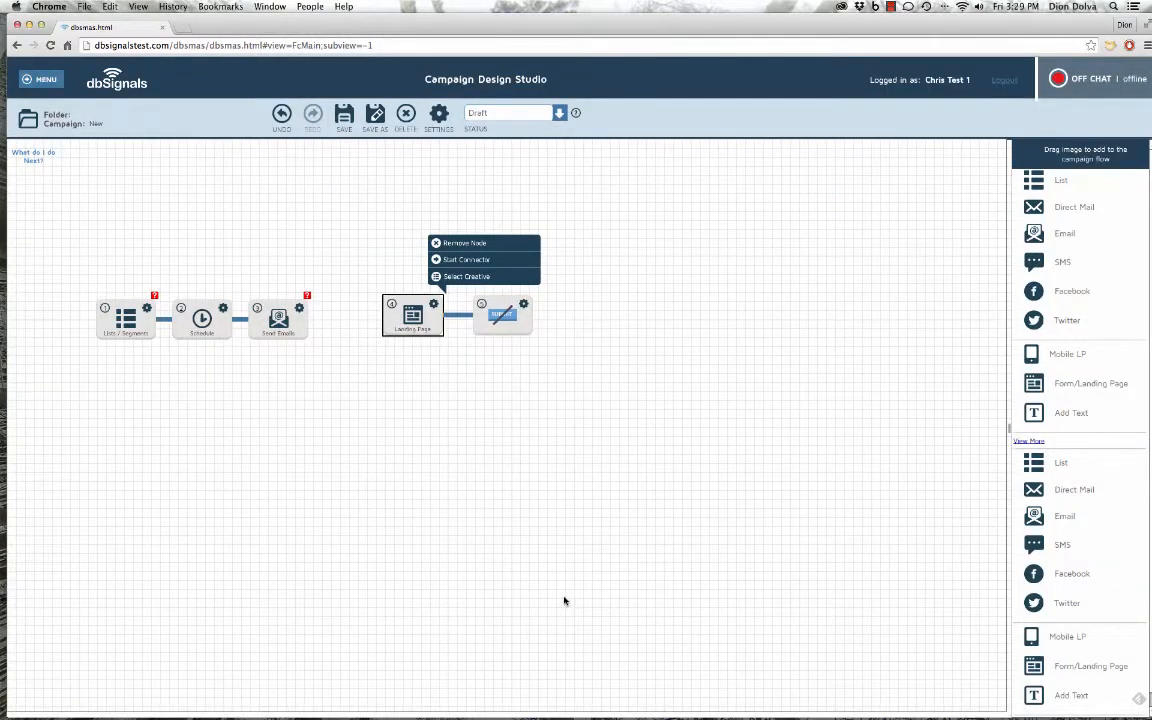
Draw a connector from the Send Emails node to the Landing Page node
click(507, 315)
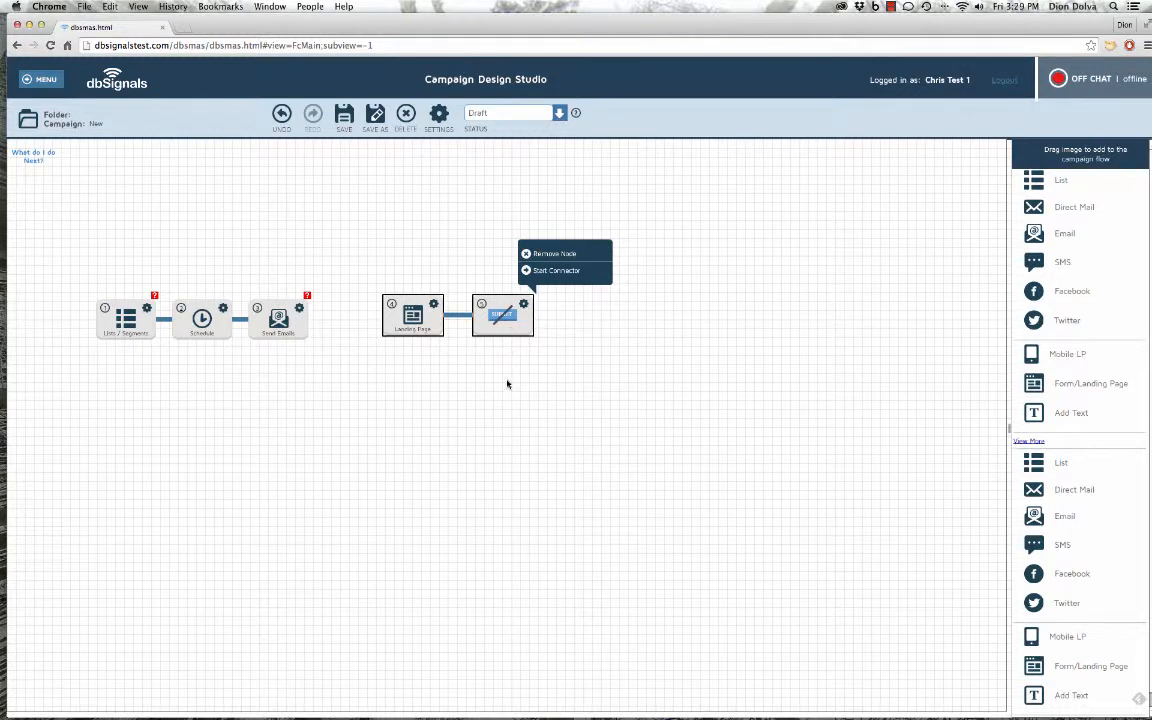
click(278, 318)
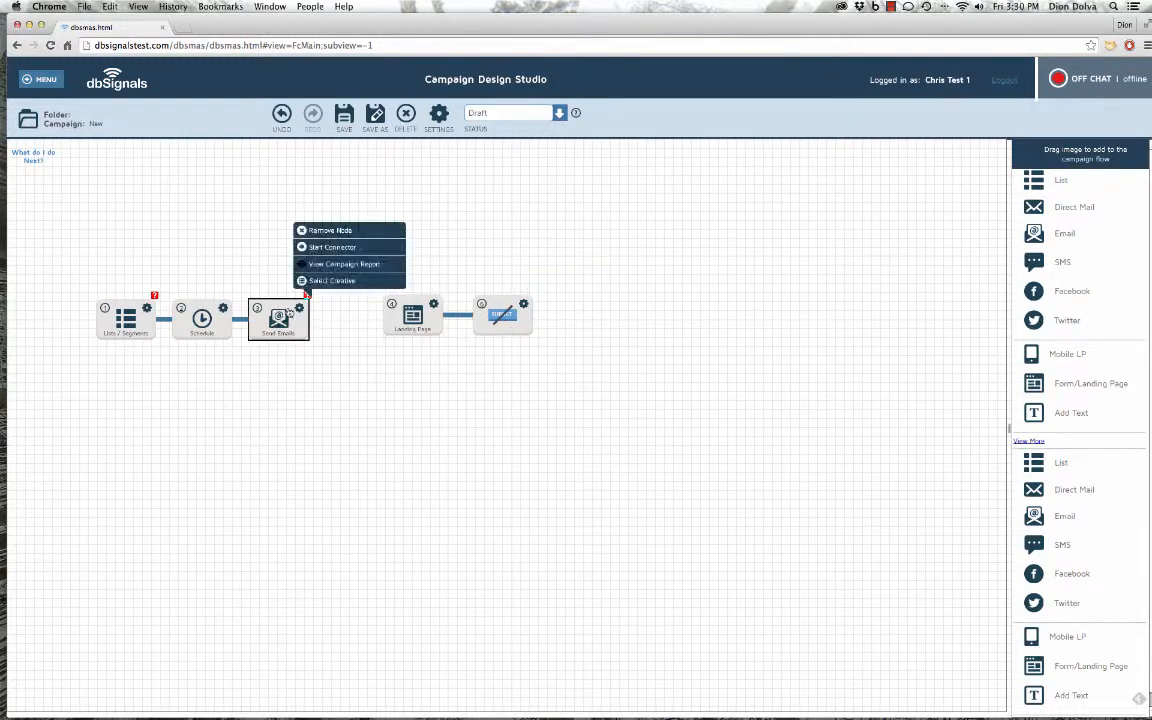
click(332, 248)
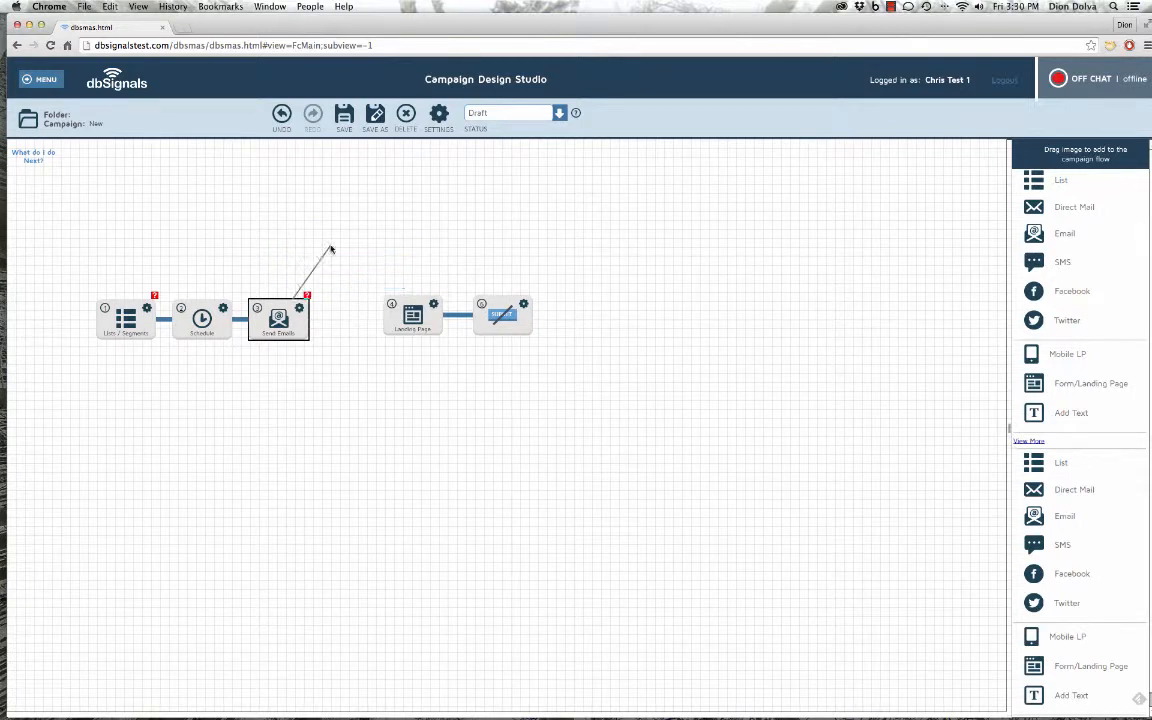
click(411, 326)
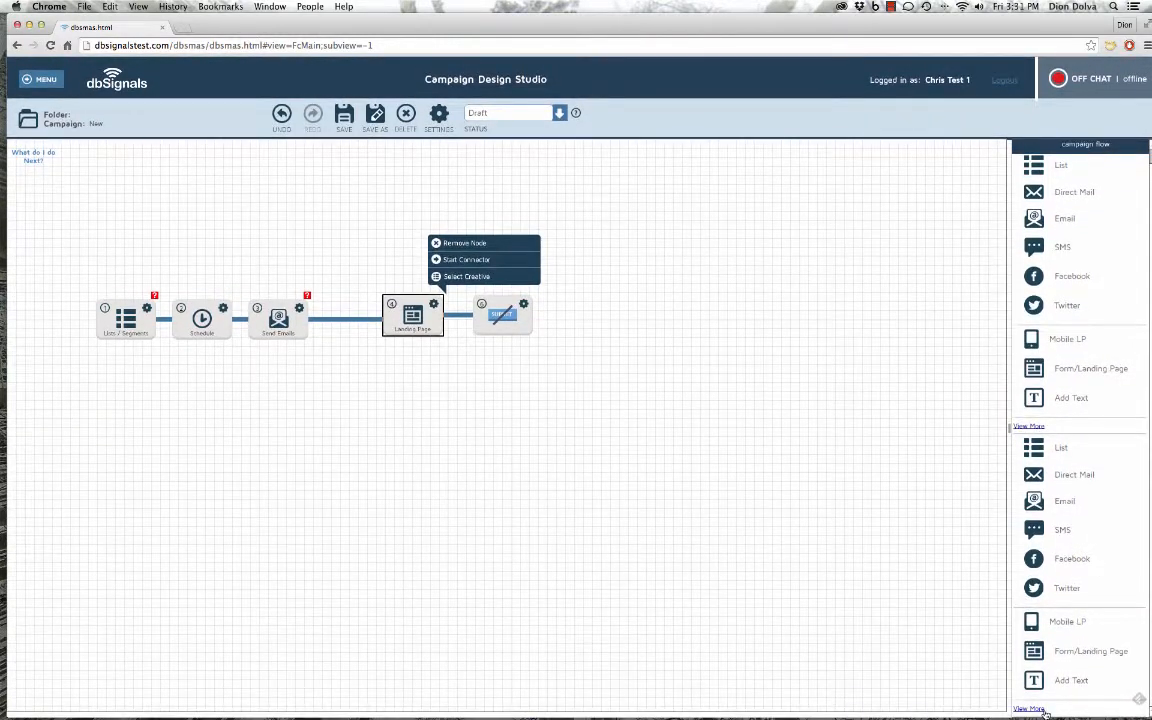
click(1030, 708)
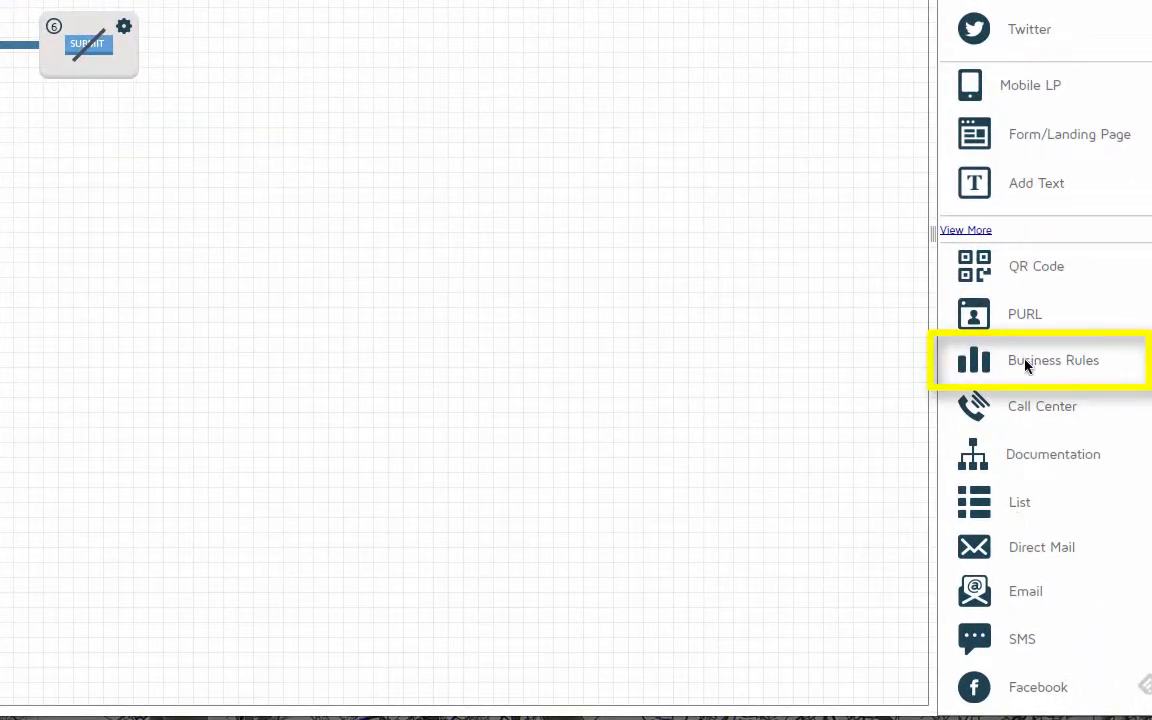
Place a Business Rules node beside the not-submit node and apply a messaging trigger to it
drag(959, 366, 238, 47)
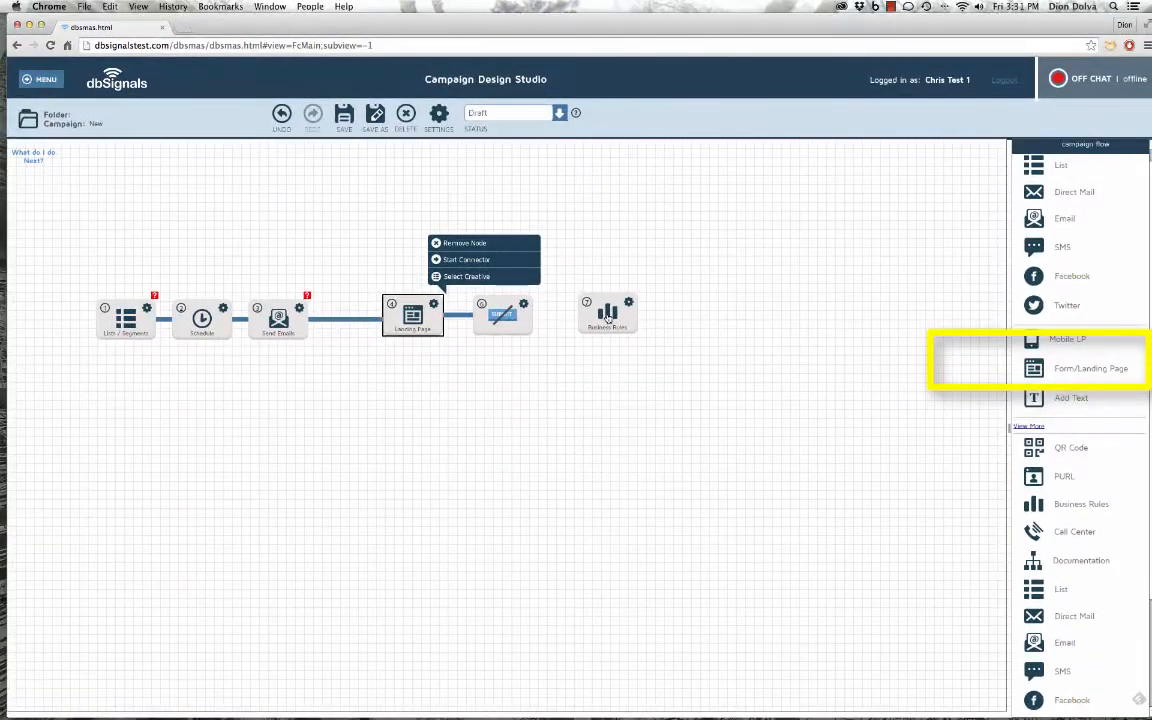
click(608, 316)
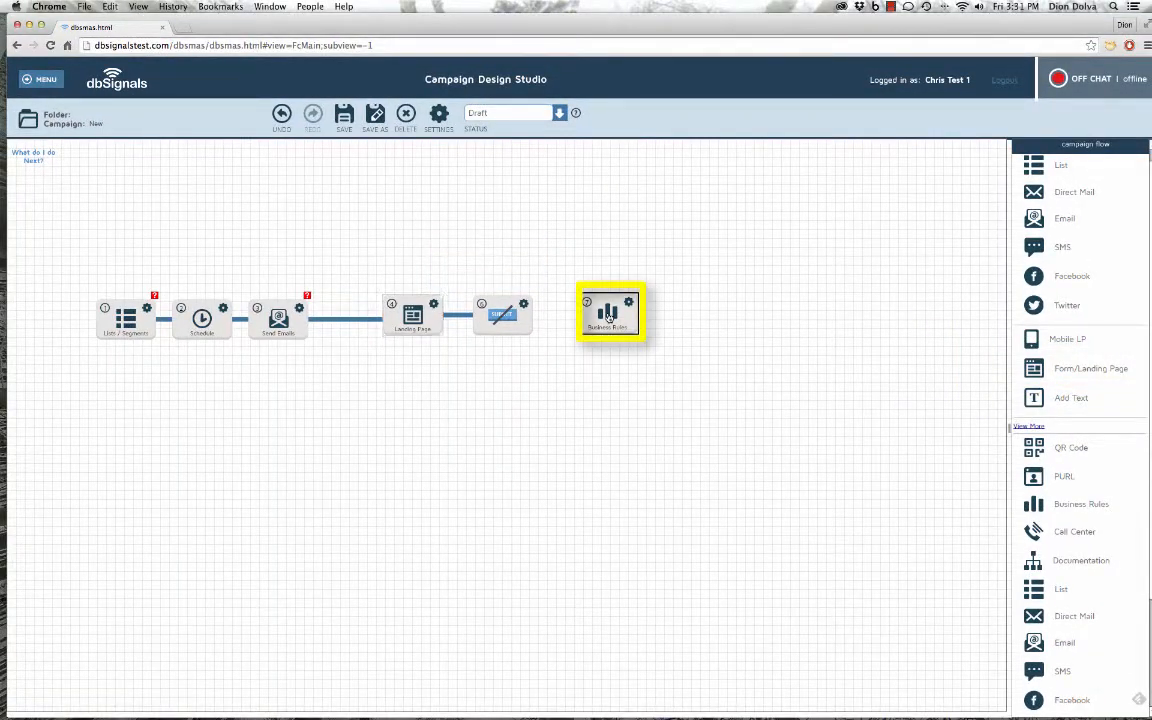
click(648, 277)
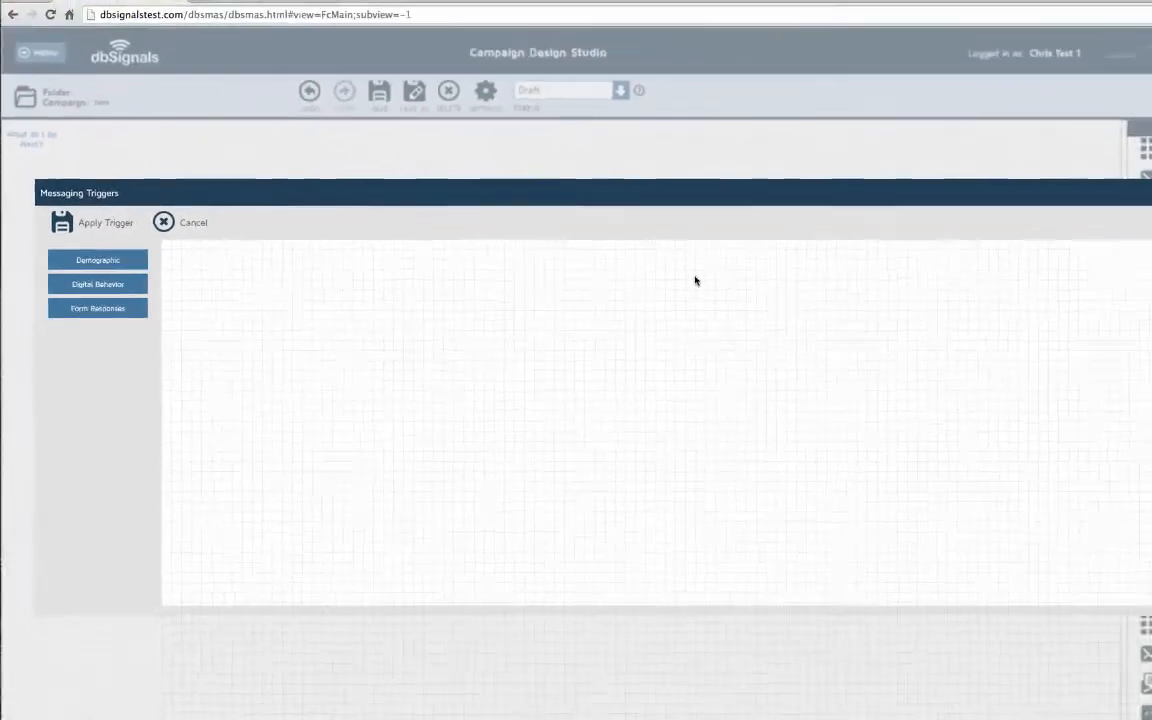
click(95, 232)
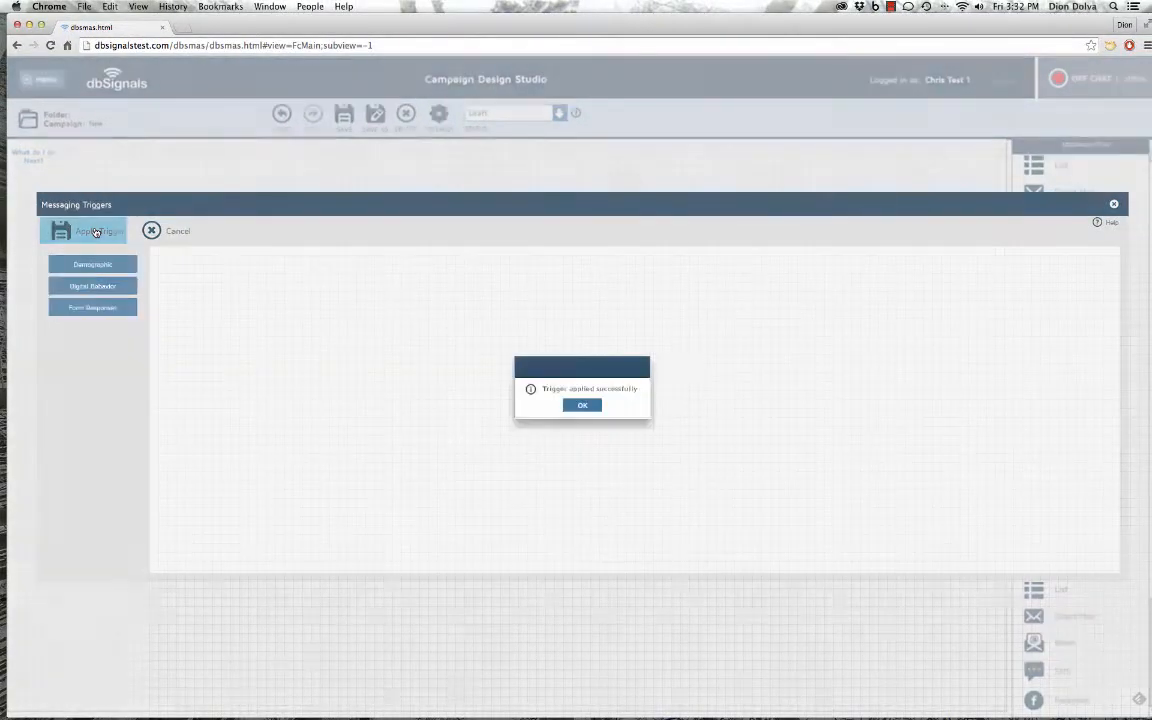
click(582, 405)
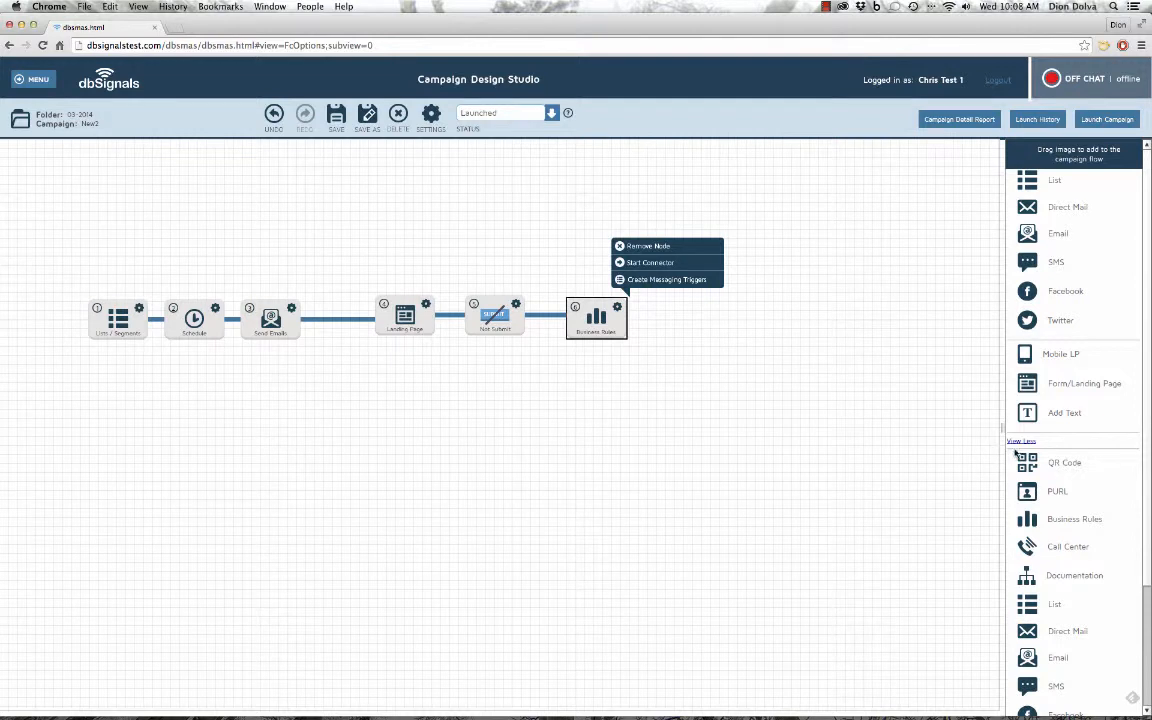
Drop another Business Rules node under Lists / Segments and connect Lists / Segments to it
drag(1026, 519, 104, 402)
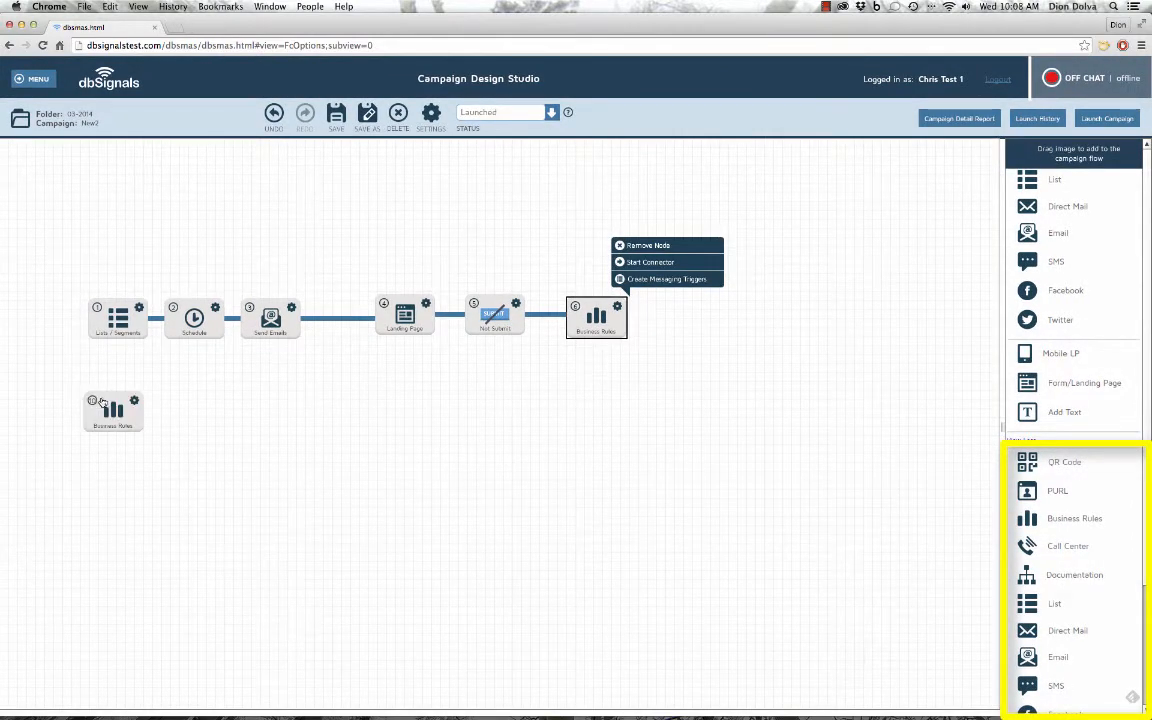
click(138, 309)
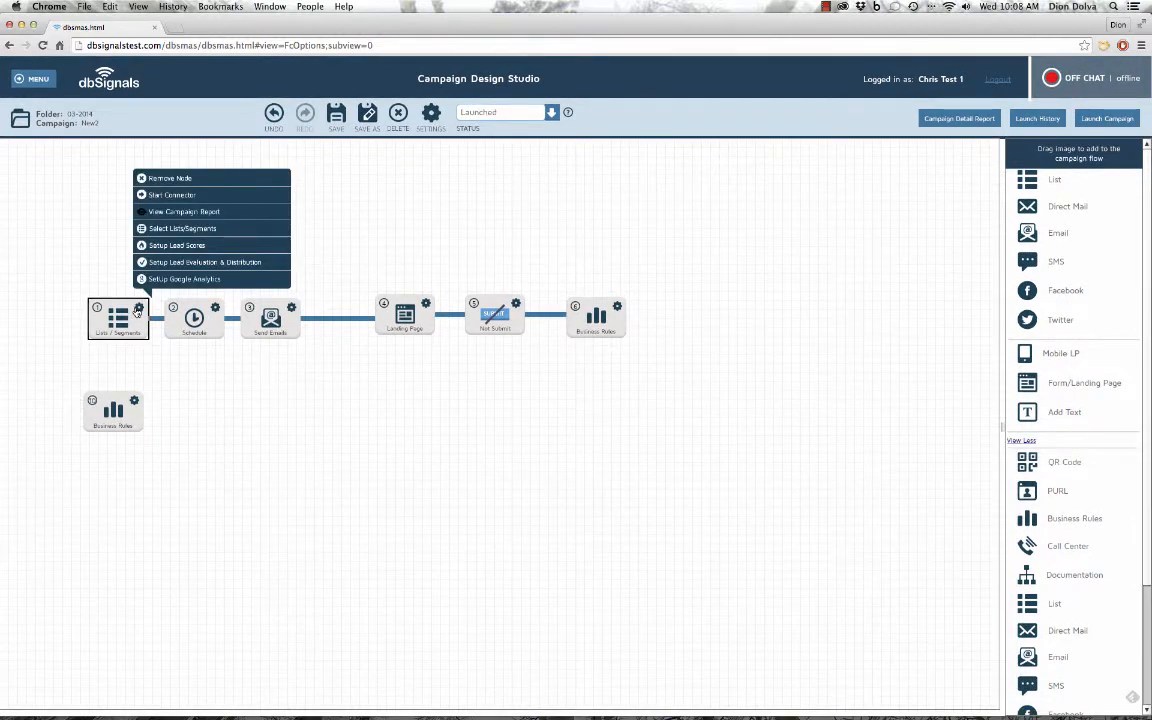
click(185, 197)
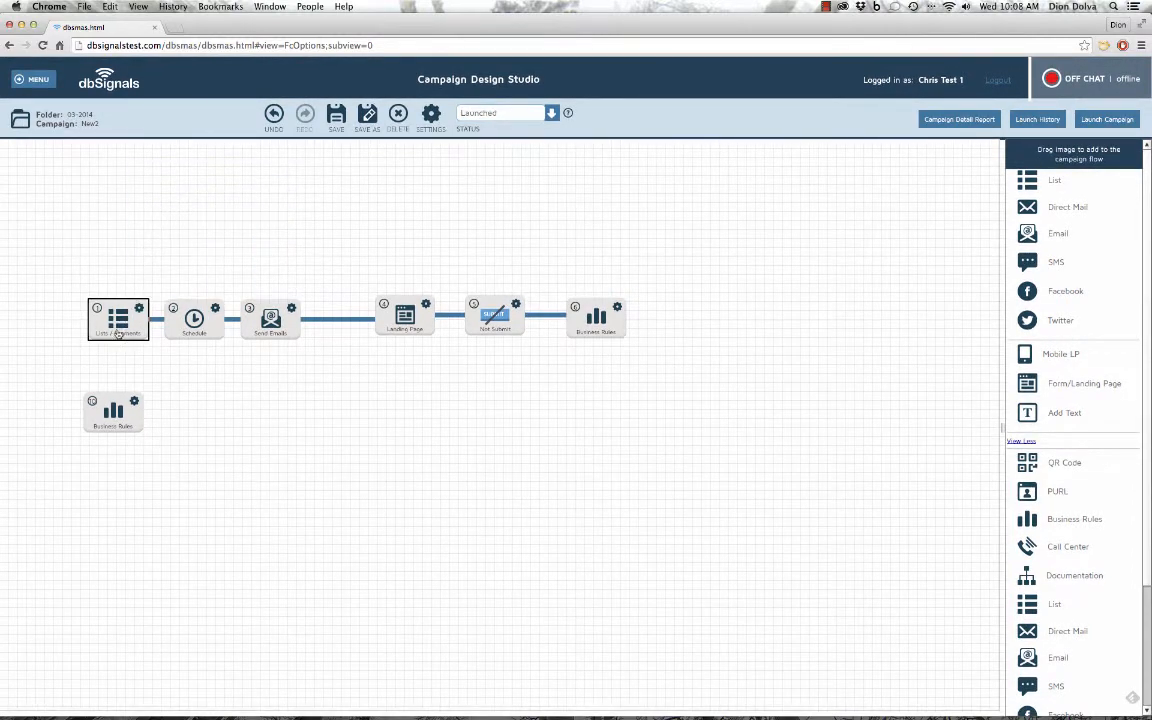
click(114, 412)
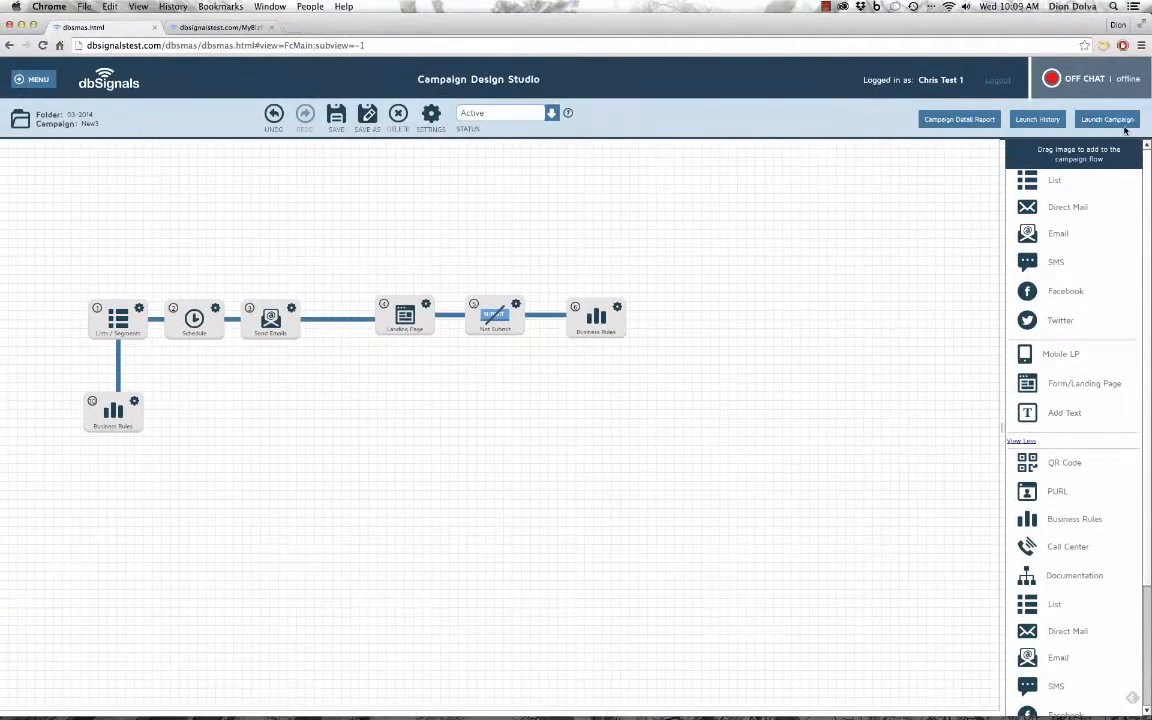
Confirm and launch the New3 campaign, then dismiss the success message
click(1105, 119)
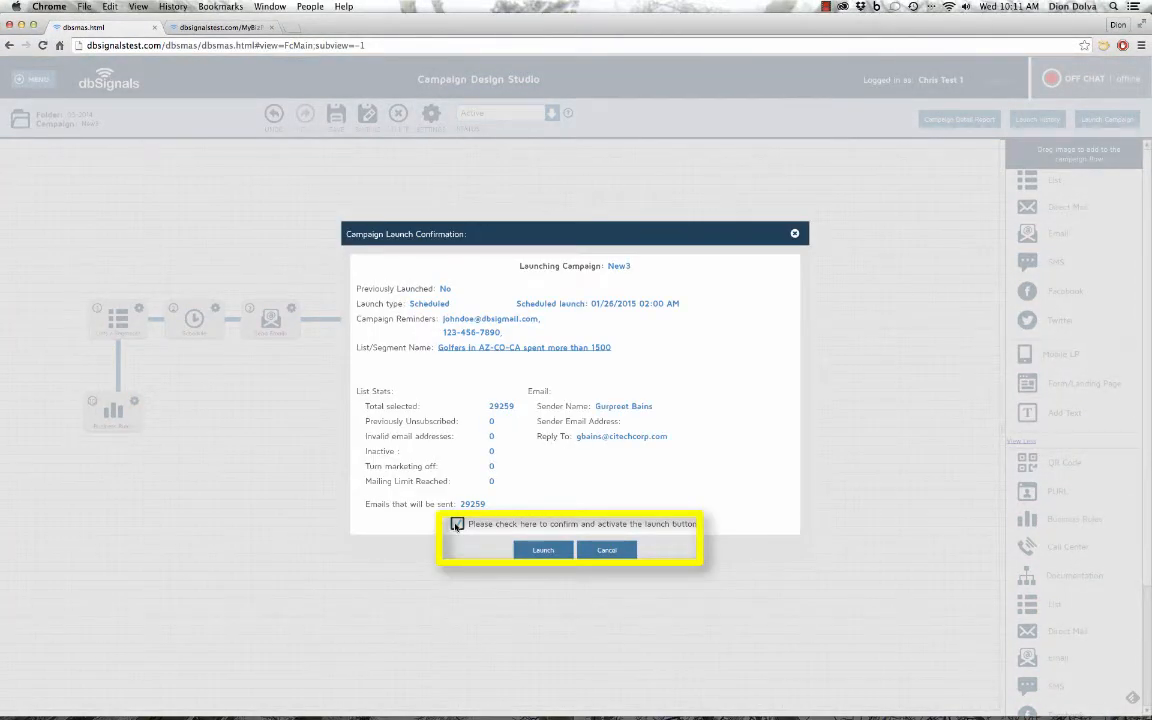
click(456, 524)
click(543, 551)
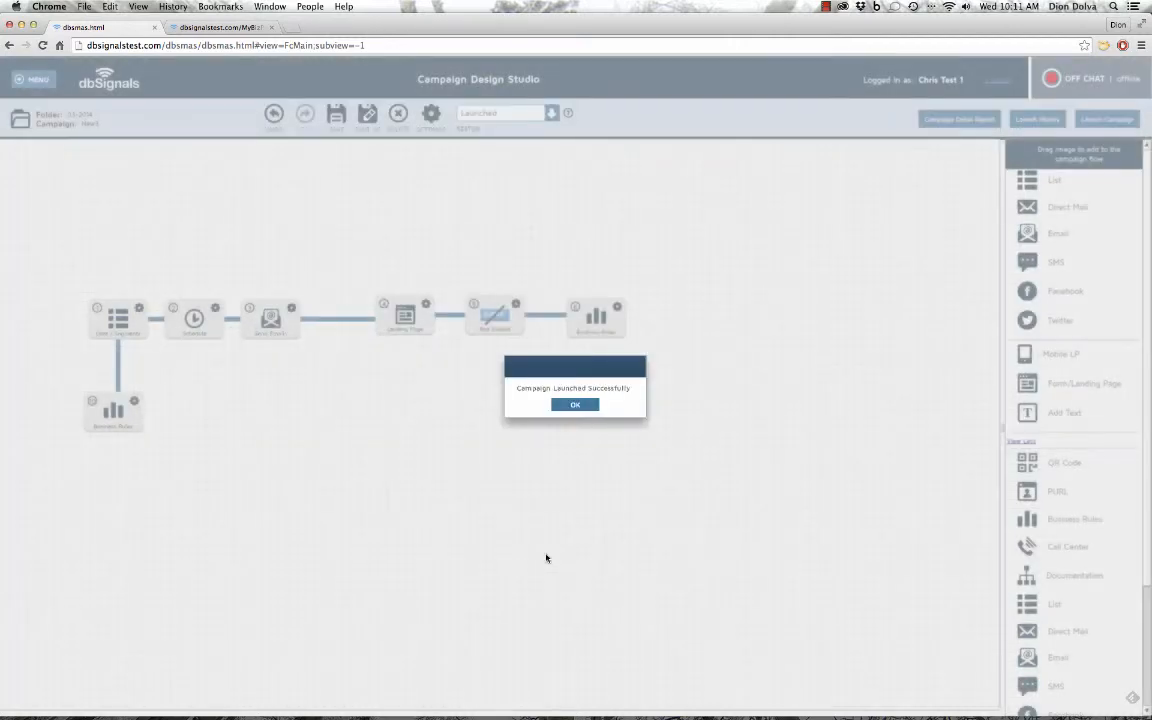
click(579, 405)
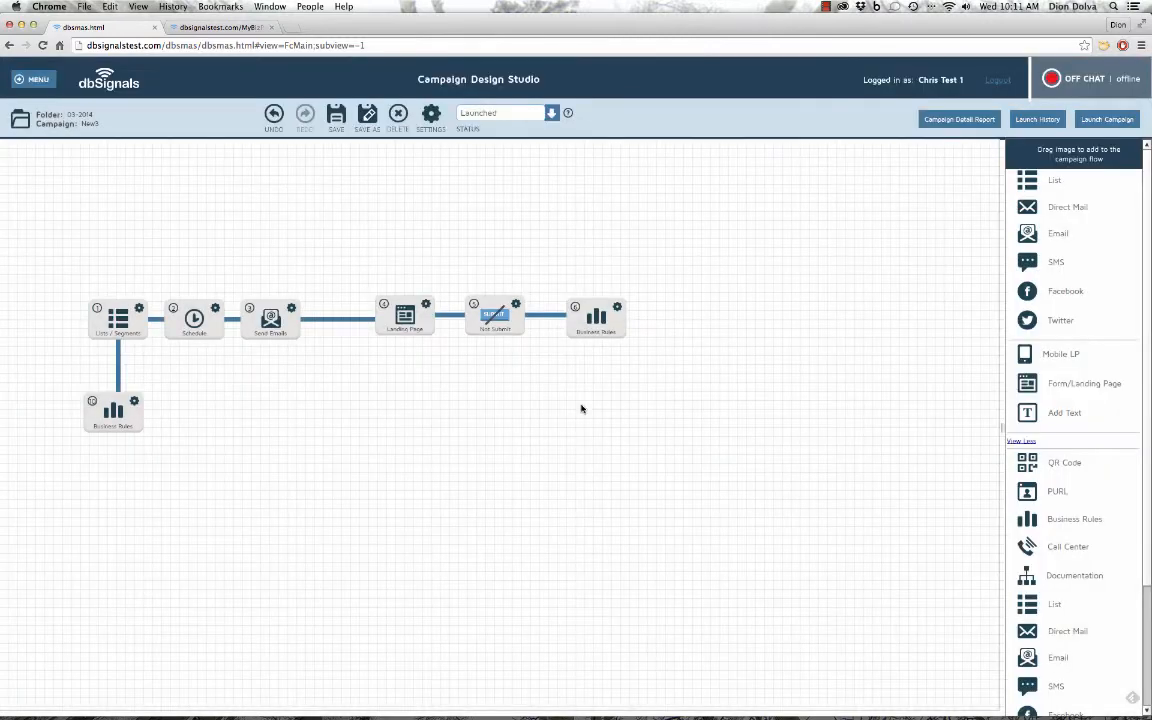